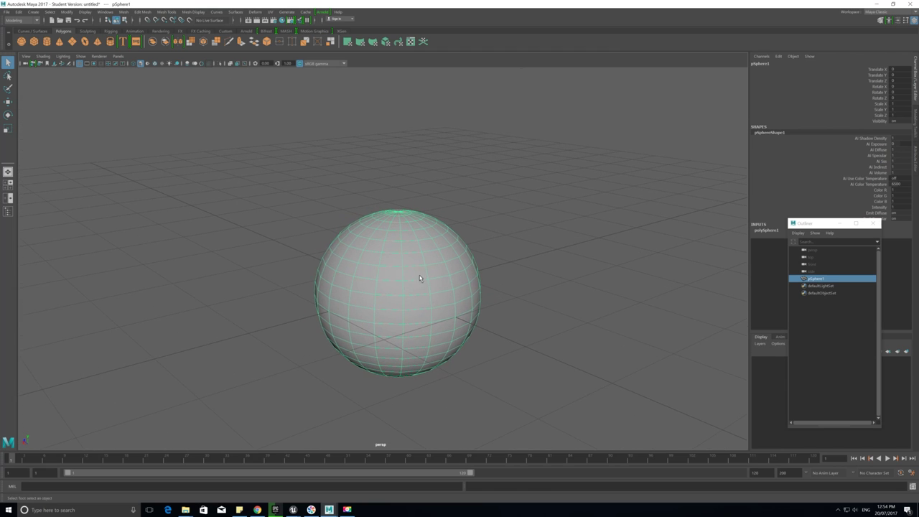
{"action": "left_click", "coordinate": [271, 12]}
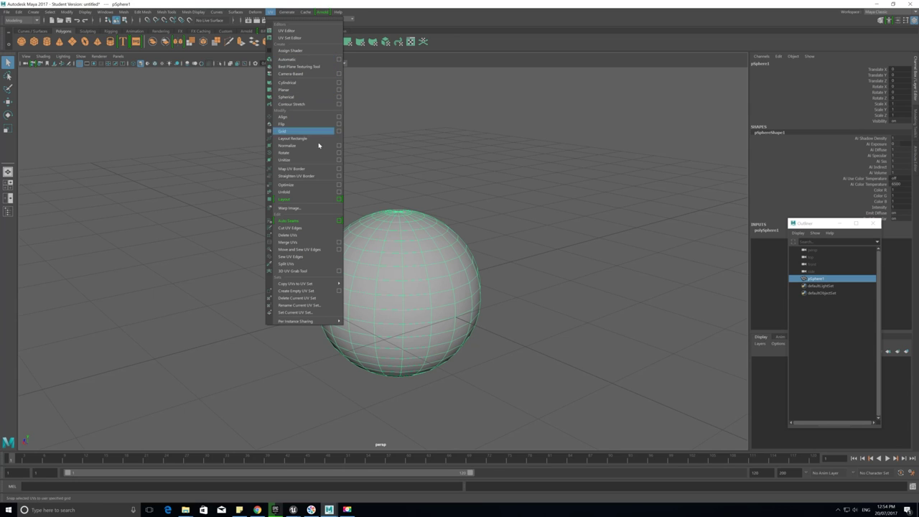
{"action": "left_click", "coordinate": [472, 21]}
{"action": "left_click_drag", "start_coordinate": [409, 286], "coordinate": [291, 253], "text": "alt"}
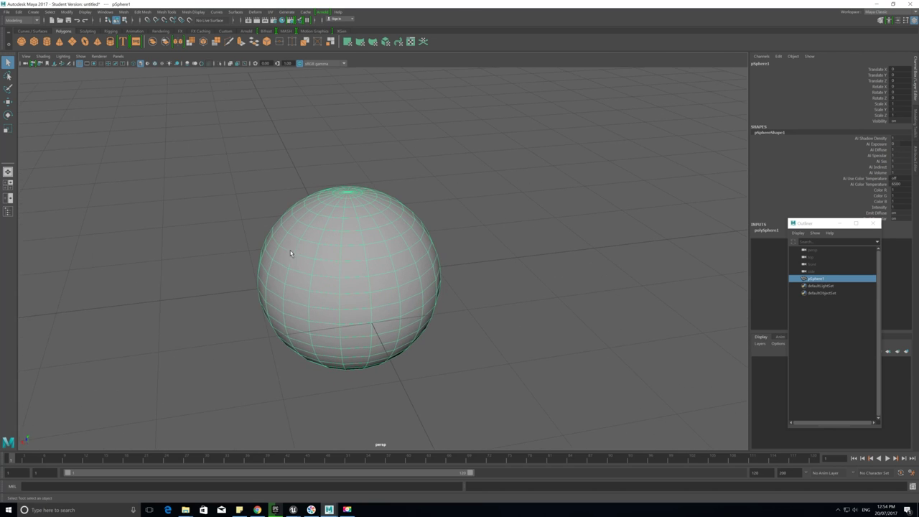
{"action": "left_click_drag", "start_coordinate": [373, 303], "coordinate": [373, 288], "text": "alt"}
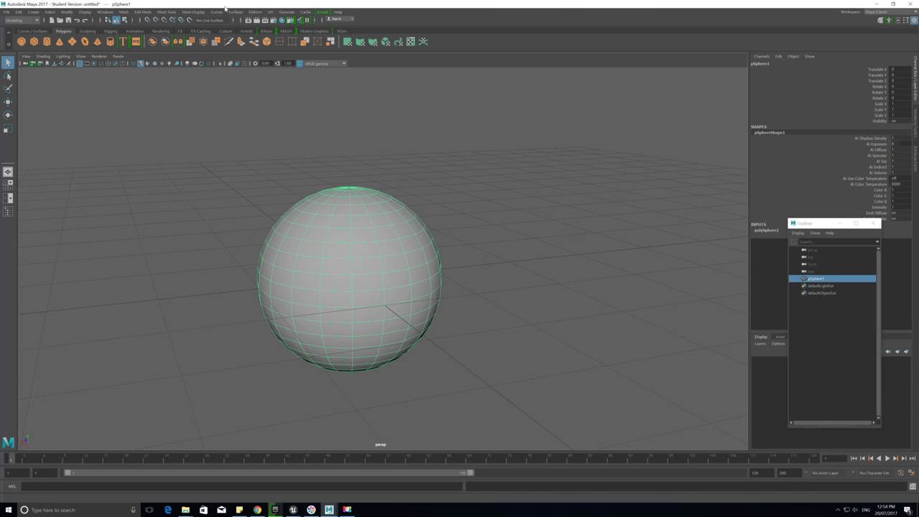
{"action": "left_click_drag", "start_coordinate": [330, 277], "coordinate": [375, 238], "text": "alt"}
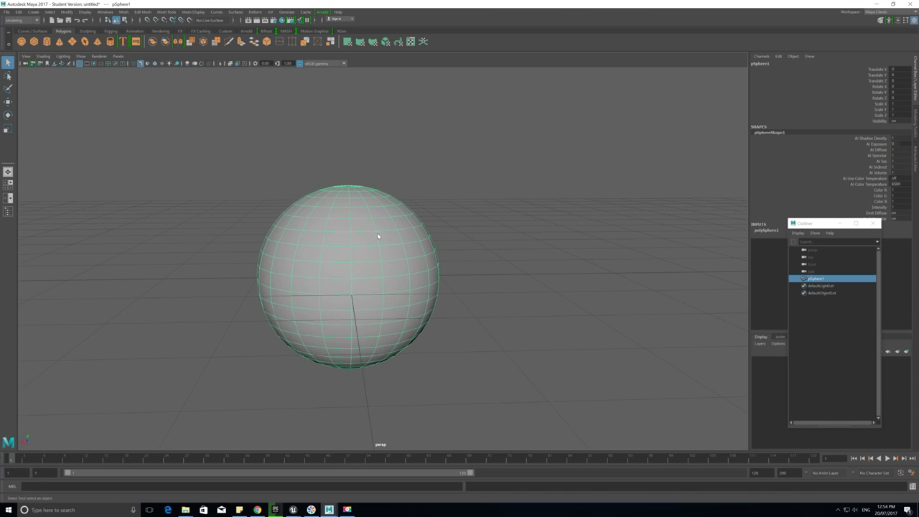
- Assign a new Lambert material to the sphere
{"action": "right_click", "coordinate": [379, 235]}
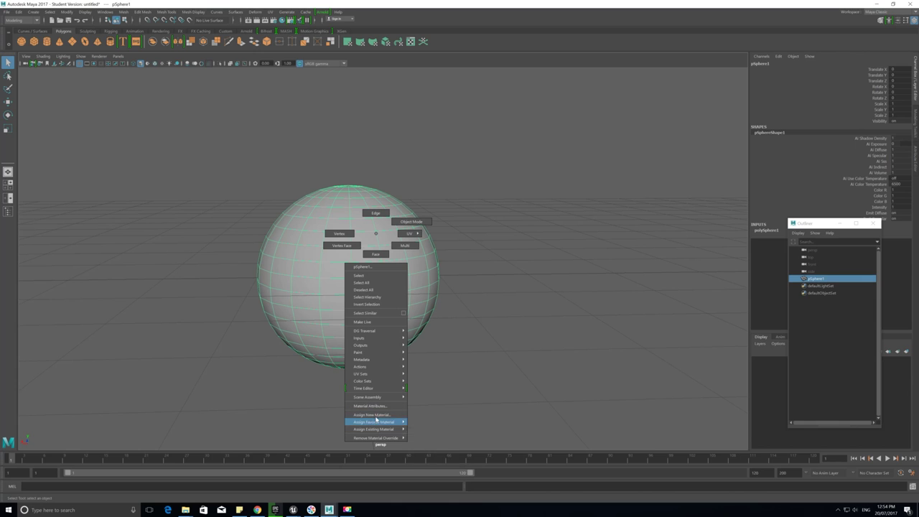
{"action": "key", "text": "Escape"}
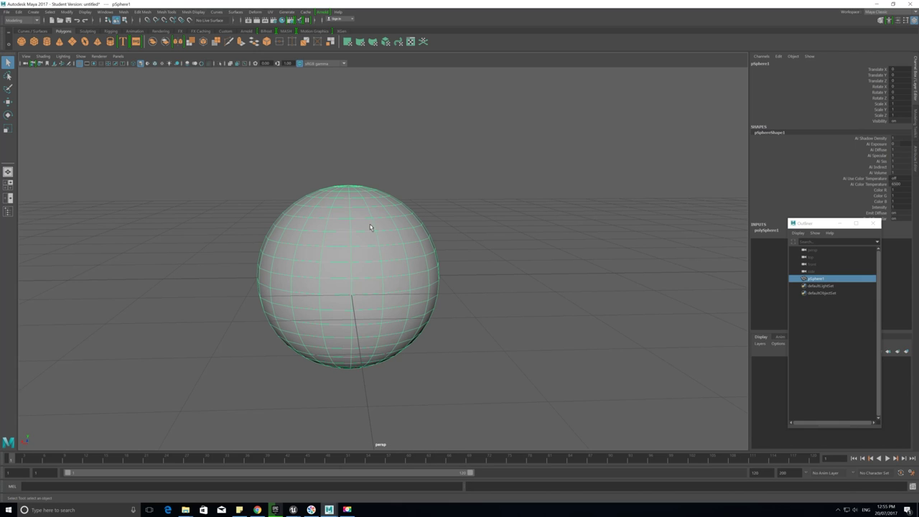
{"action": "right_click", "coordinate": [370, 224]}
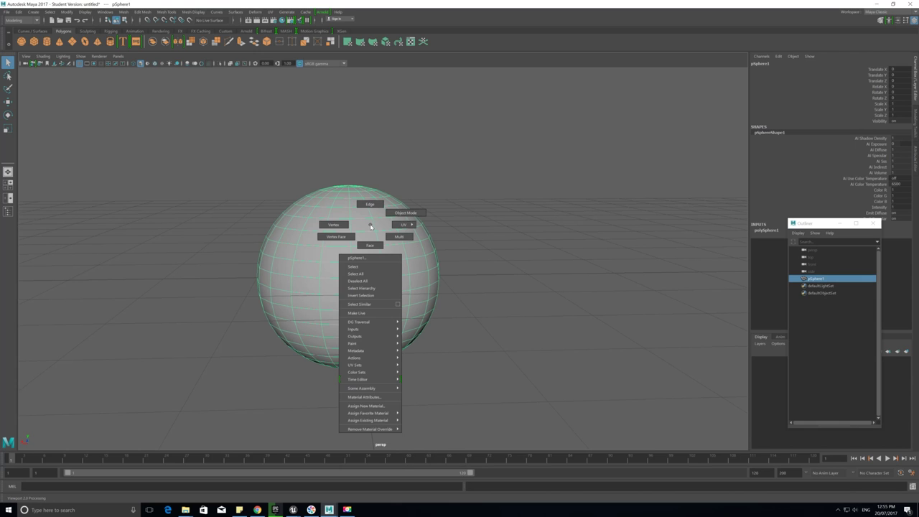
{"action": "left_click", "coordinate": [368, 406]}
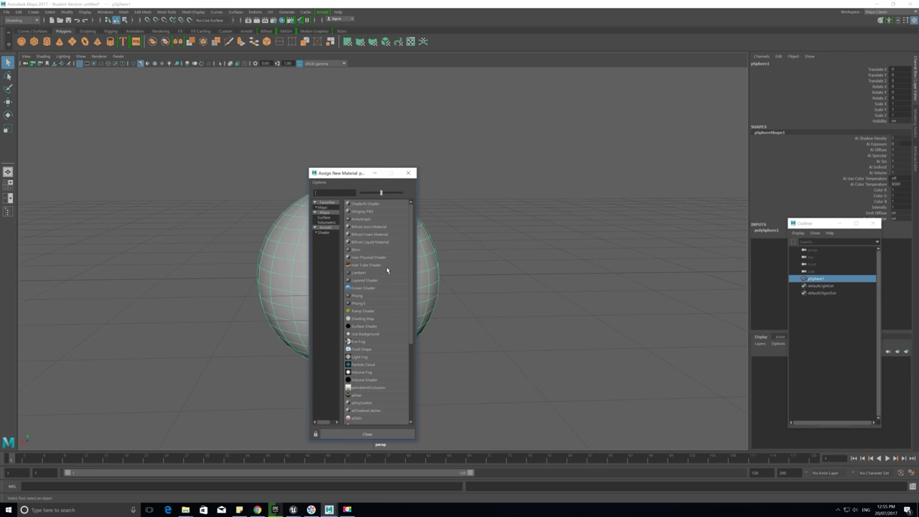
{"action": "left_click", "coordinate": [363, 273]}
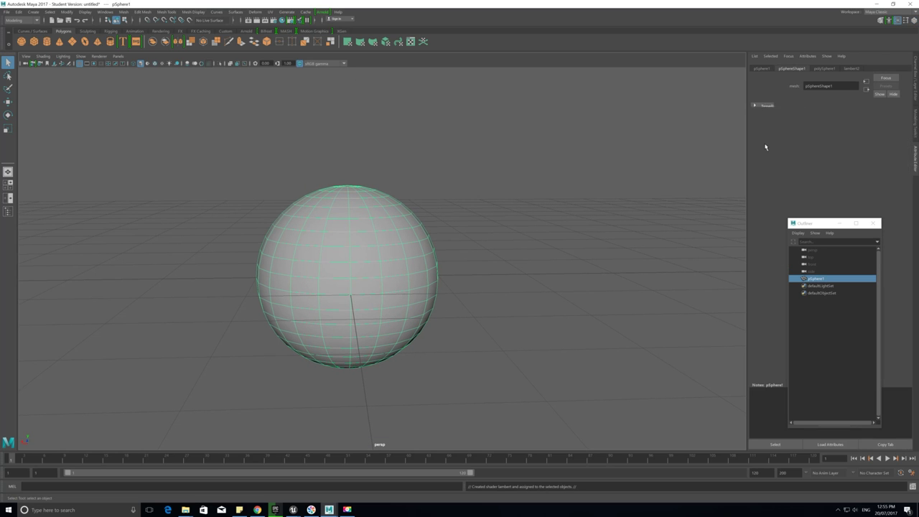
- Minimize the Outliner and connect a File texture to the Color attribute of the sphere's Lambert material
{"action": "left_click", "coordinate": [850, 69]}
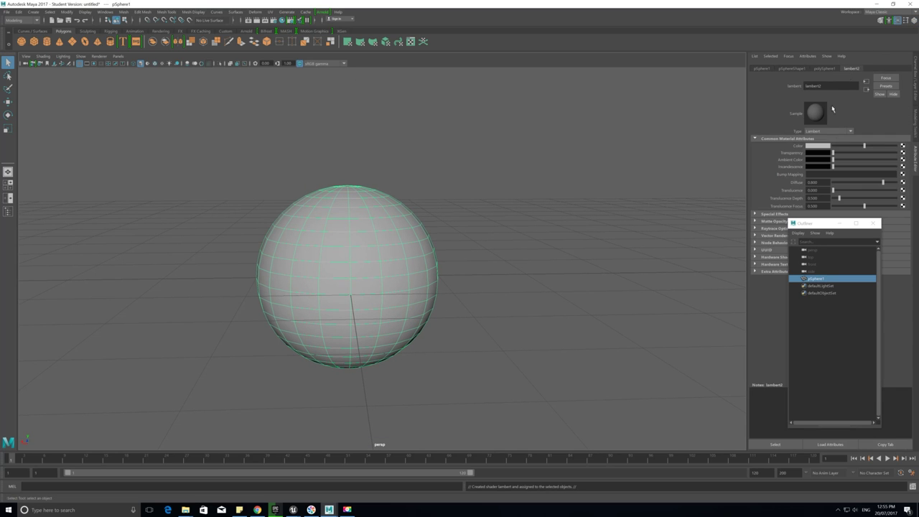
{"action": "left_click", "coordinate": [840, 223]}
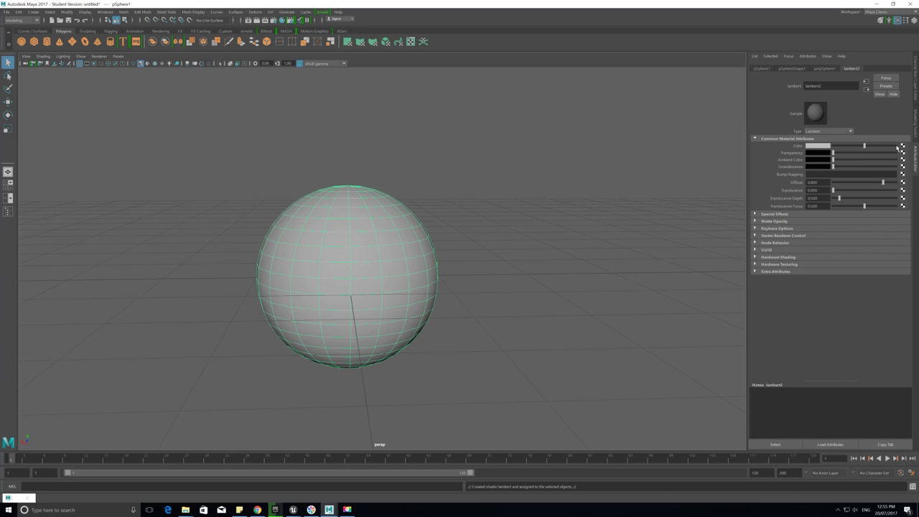
{"action": "left_click", "coordinate": [902, 146]}
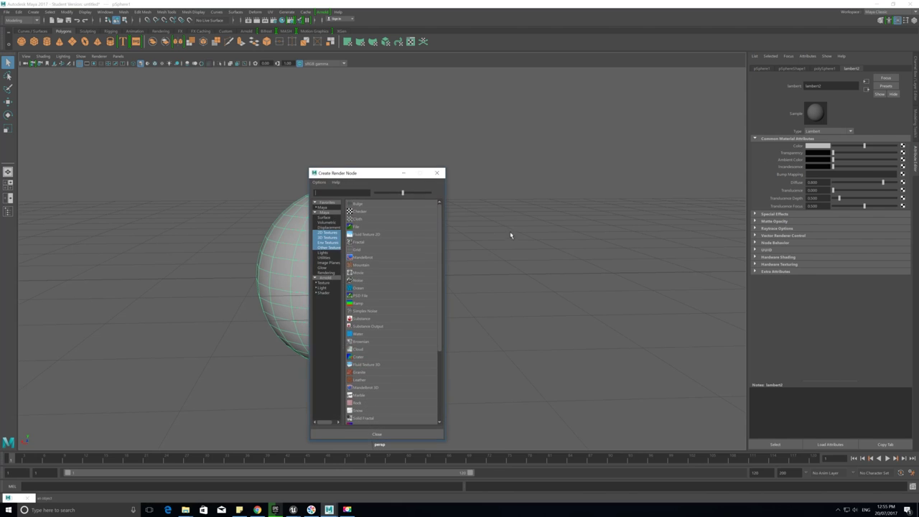
{"action": "left_click", "coordinate": [359, 226]}
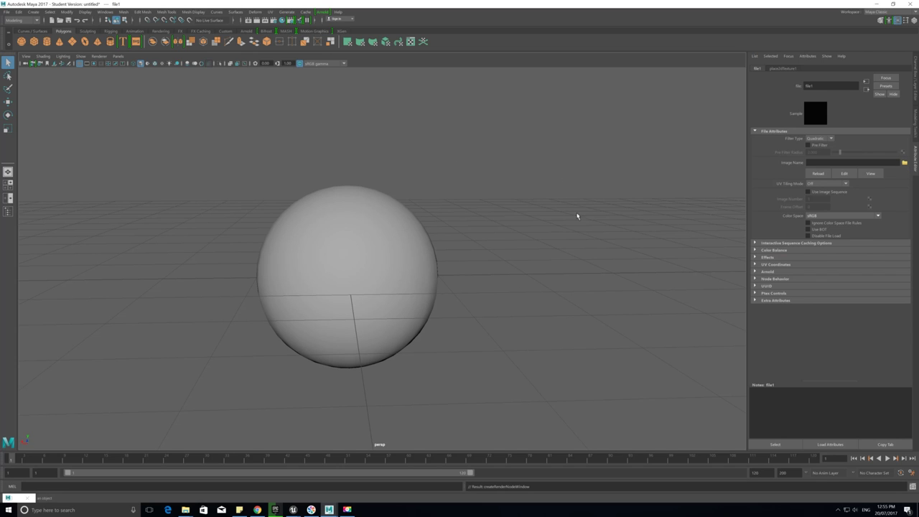
- Reselect the sphere and display the attributes of its Lambert material
{"action": "left_click", "coordinate": [429, 394]}
{"action": "left_click", "coordinate": [386, 205]}
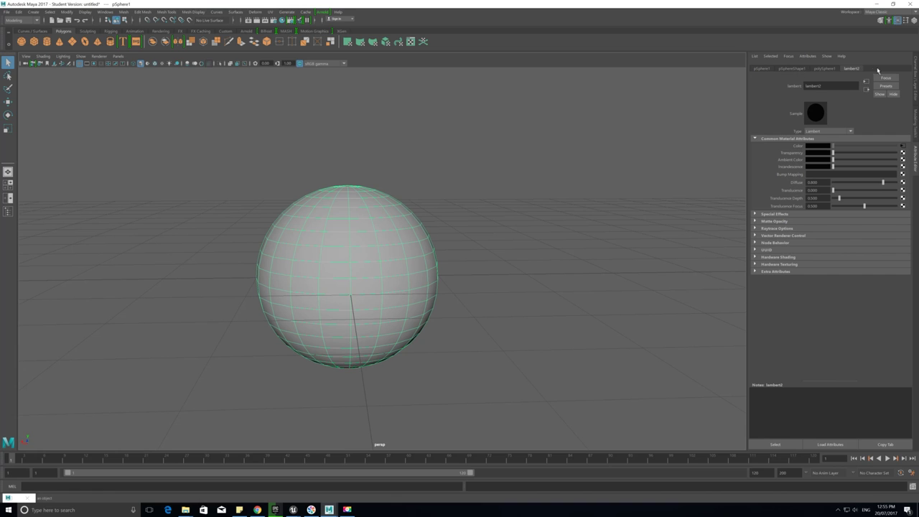
{"action": "left_click", "coordinate": [916, 74]}
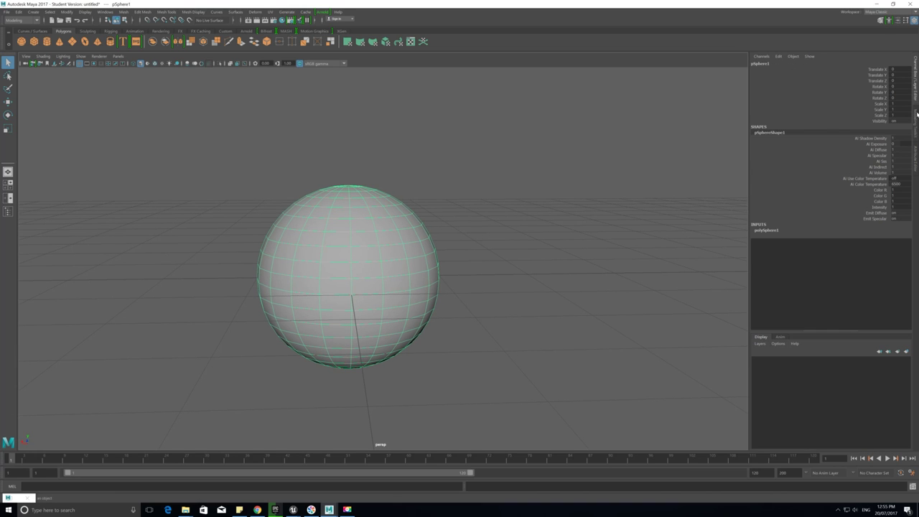
{"action": "left_click", "coordinate": [917, 113]}
{"action": "left_click", "coordinate": [916, 152]}
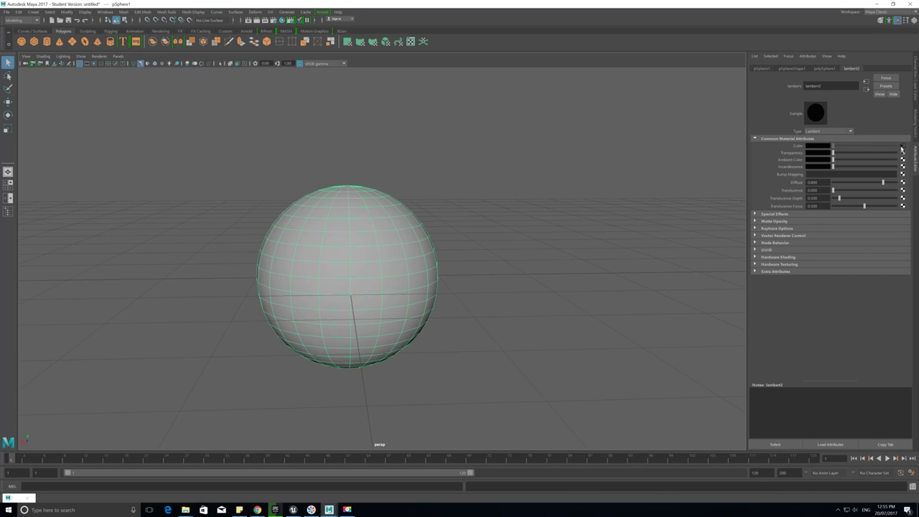
- Load Face_04.png from the Desktop as the image of the file texture on the material's color
{"action": "left_click", "coordinate": [901, 148]}
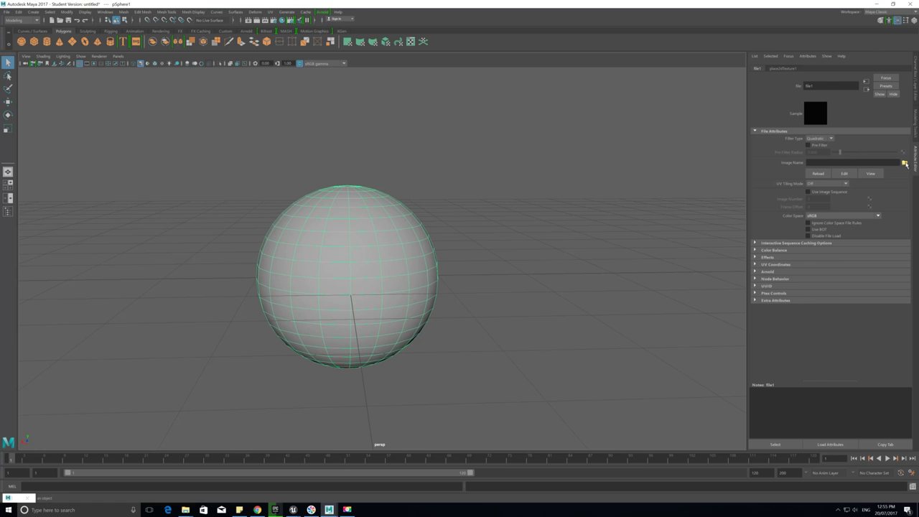
{"action": "left_click", "coordinate": [904, 163]}
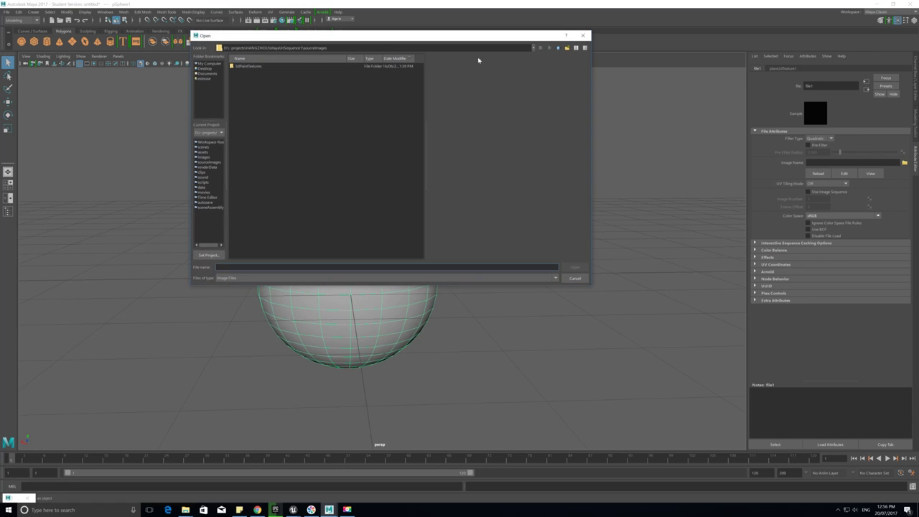
{"action": "left_click", "coordinate": [209, 69]}
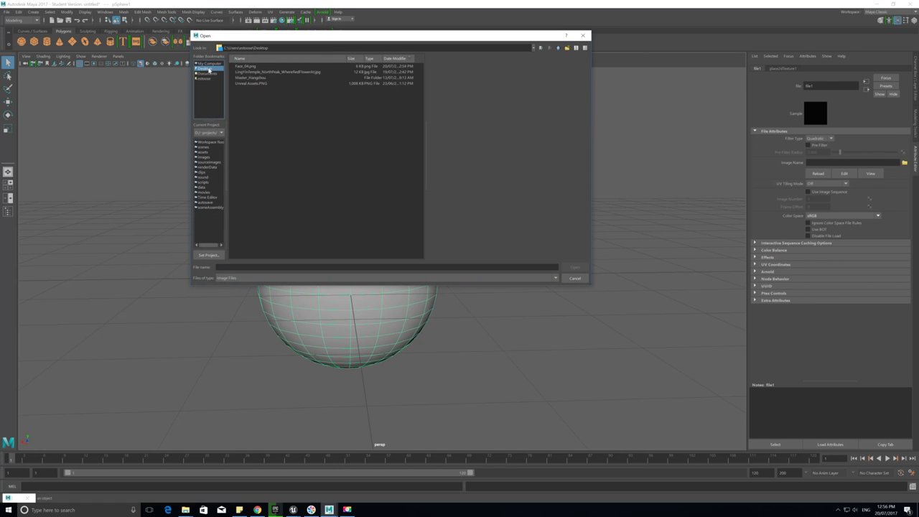
{"action": "left_click", "coordinate": [246, 66]}
{"action": "left_click", "coordinate": [574, 266]}
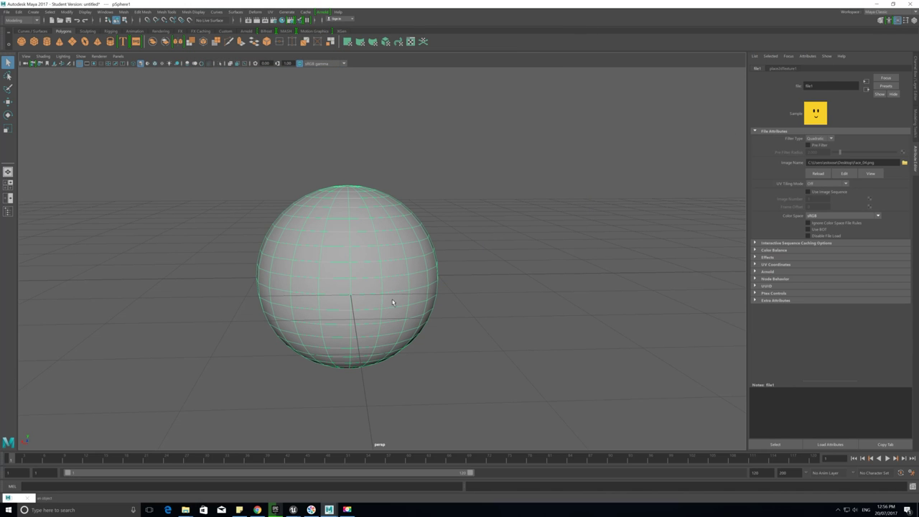
- Switch the viewport to textured display and bring the smiley face on the sphere into view
{"action": "left_click_drag", "start_coordinate": [453, 373], "coordinate": [418, 365], "text": "alt"}
{"action": "scroll", "coordinate": [514, 340], "scroll_direction": "up", "scroll_amount": 2}
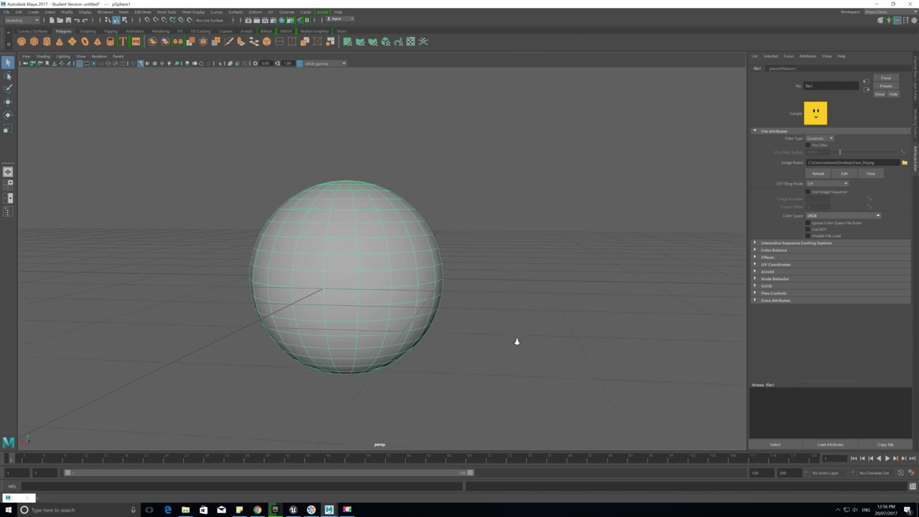
{"action": "middle_click_drag", "start_coordinate": [343, 241], "coordinate": [361, 251], "text": "alt"}
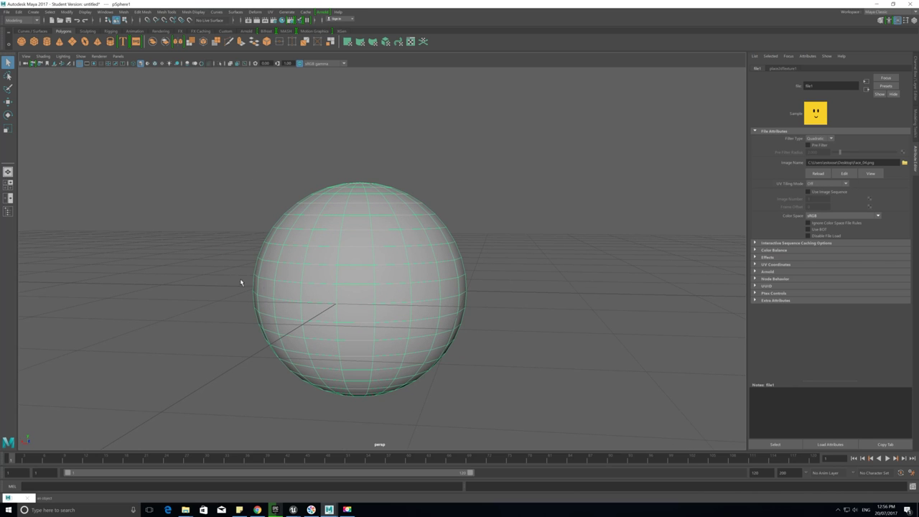
{"action": "left_click_drag", "start_coordinate": [241, 282], "coordinate": [320, 308], "text": "alt"}
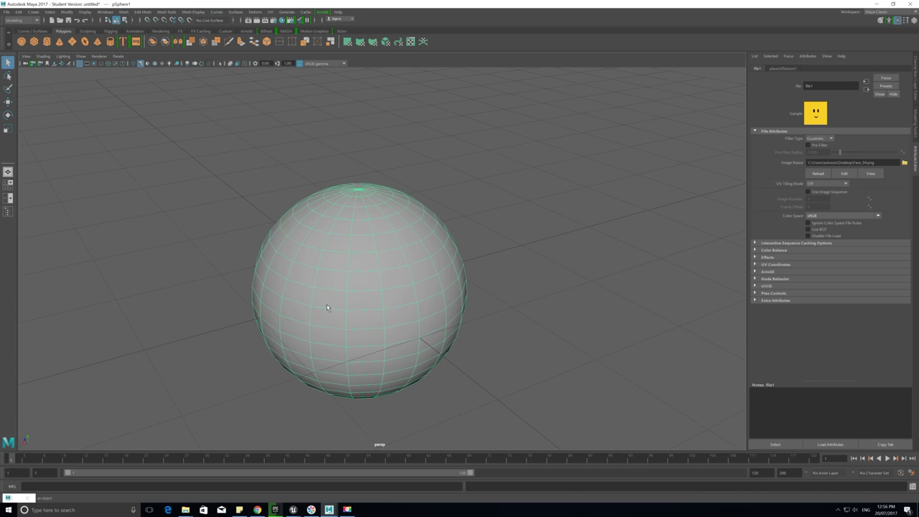
{"action": "key", "text": "6"}
{"action": "left_click_drag", "start_coordinate": [493, 351], "coordinate": [382, 331], "text": "alt"}
{"action": "right_click_drag", "start_coordinate": [382, 331], "coordinate": [298, 319], "text": "alt"}
{"action": "left_click_drag", "start_coordinate": [299, 319], "coordinate": [400, 366], "text": "alt"}
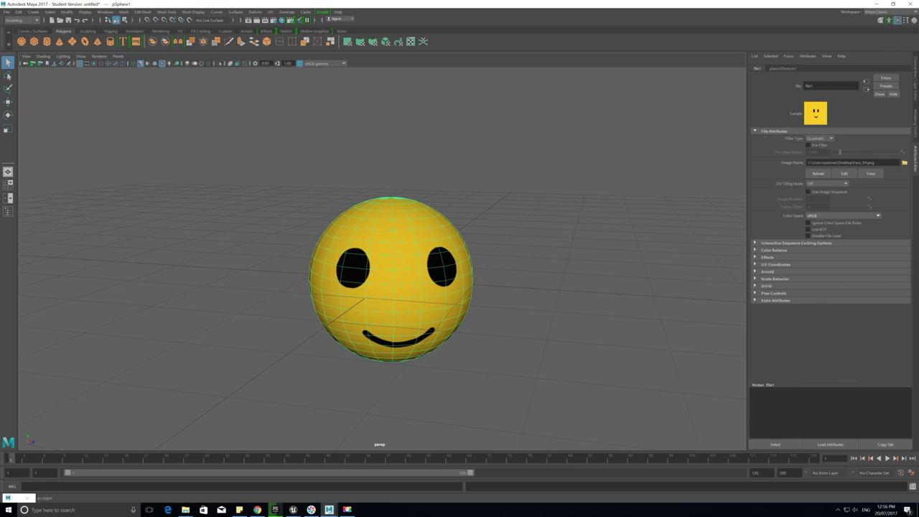
{"action": "left_click_drag", "start_coordinate": [280, 300], "coordinate": [275, 289], "text": "alt"}
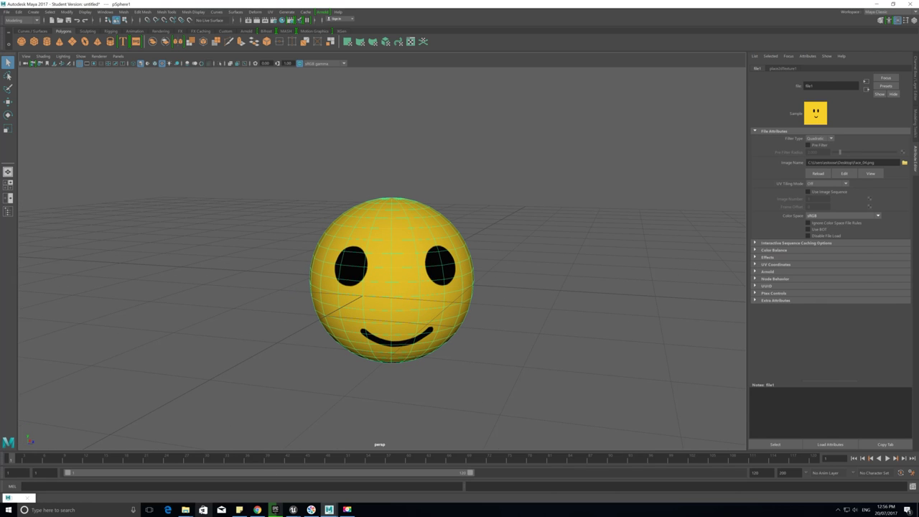
- Switch to Chrome to view the flat Face_04.png source image, and return to Maya
{"action": "left_click_drag", "start_coordinate": [918, 10], "coordinate": [918, 136]}
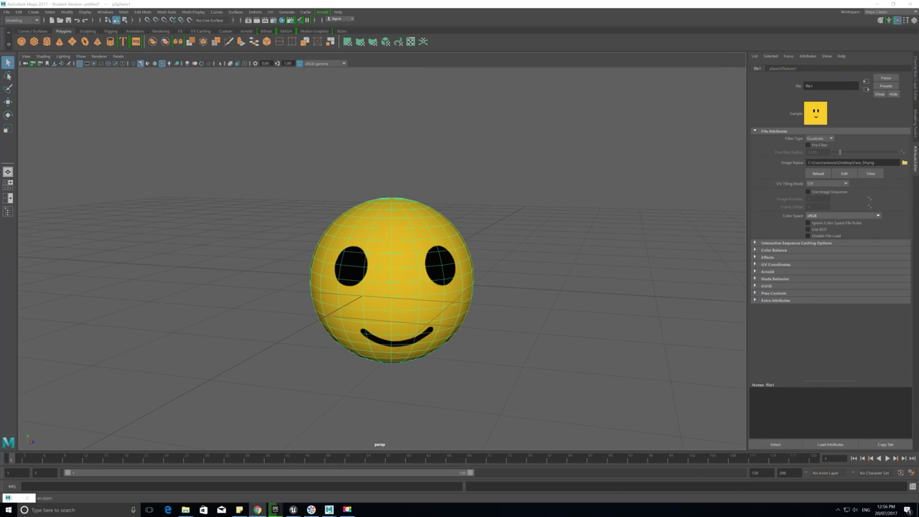
{"action": "left_click_drag", "start_coordinate": [918, 49], "coordinate": [644, 2]}
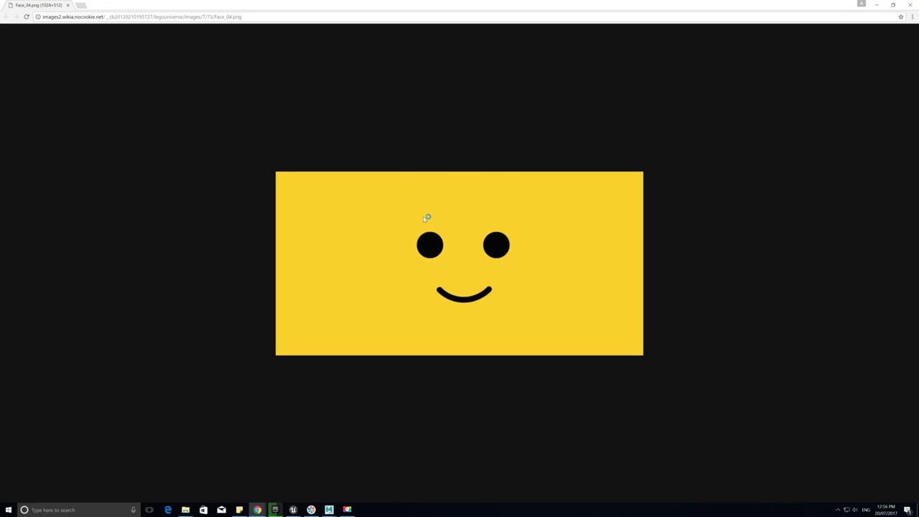
{"action": "left_click", "coordinate": [876, 4]}
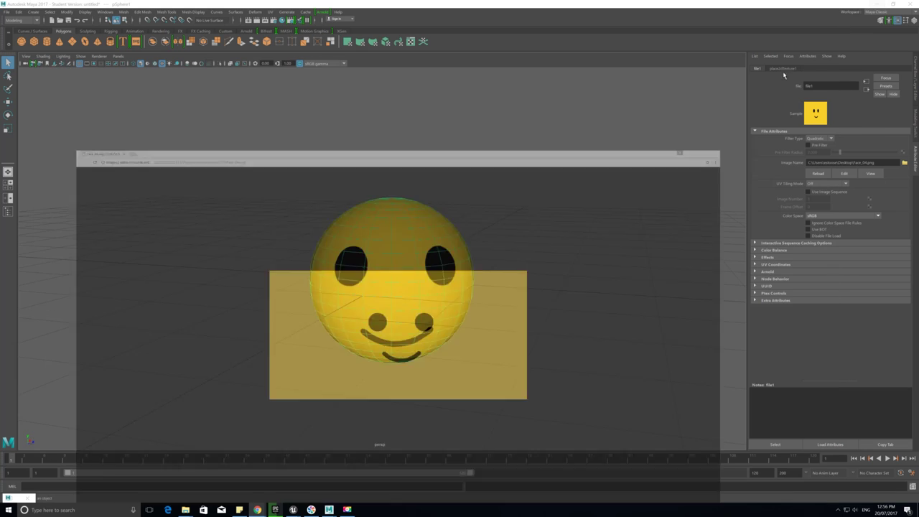
- Open the UV Editor for the sphere, place it beside the model and fit the whole UV layout in it
{"action": "left_click_drag", "start_coordinate": [395, 324], "coordinate": [331, 262], "text": "alt"}
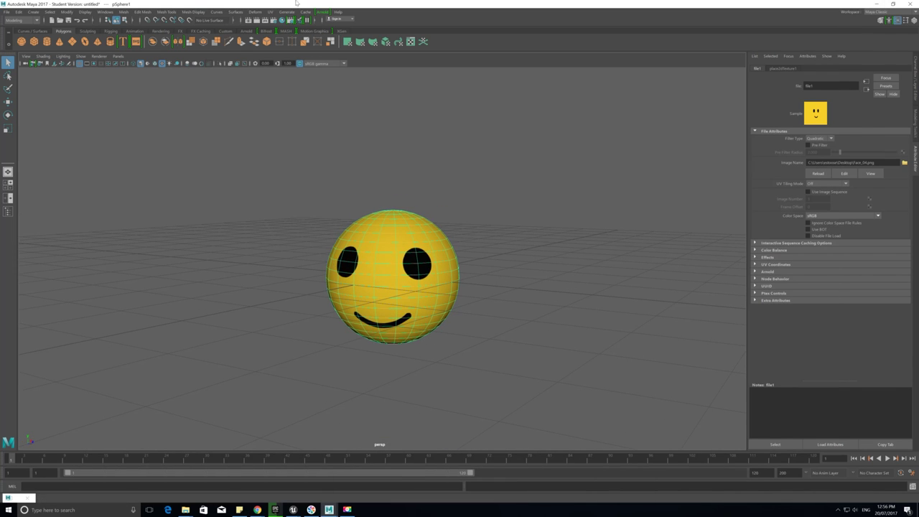
{"action": "left_click", "coordinate": [270, 12]}
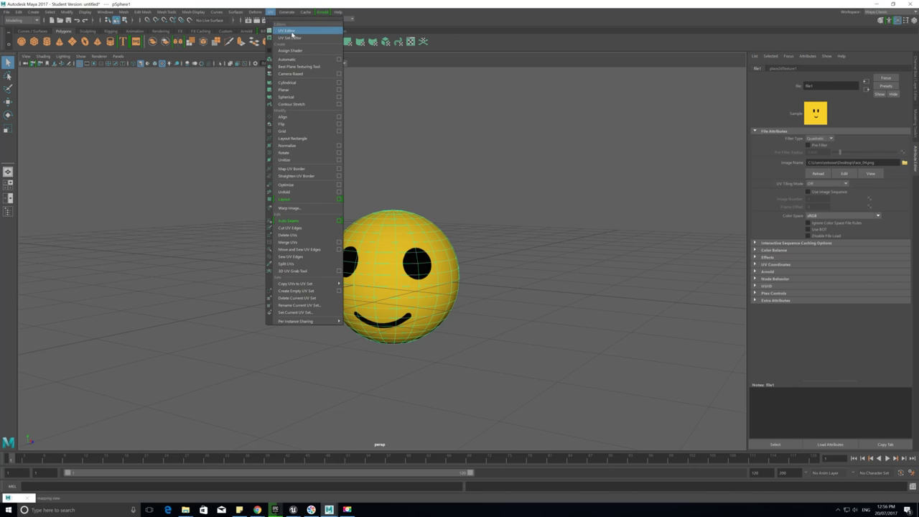
{"action": "left_click", "coordinate": [287, 31]}
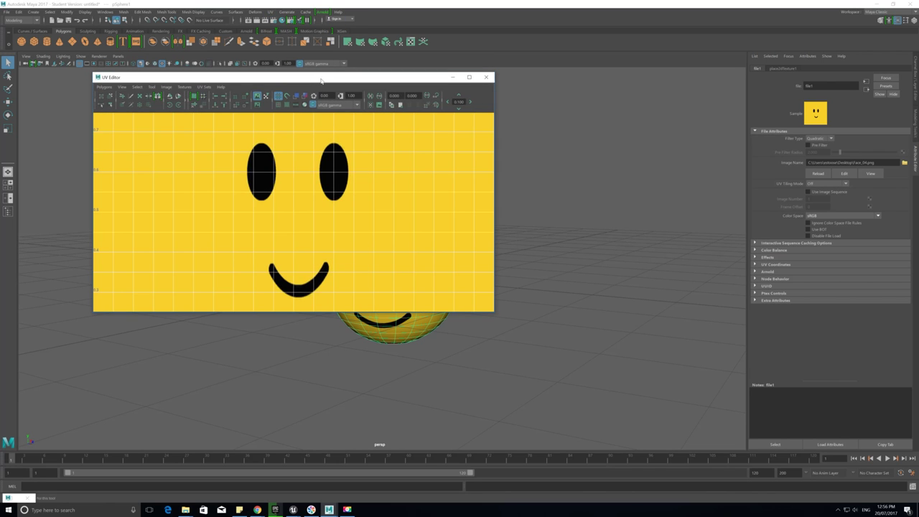
{"action": "left_click_drag", "start_coordinate": [321, 80], "coordinate": [681, 93]}
{"action": "scroll", "coordinate": [657, 222], "scroll_direction": "down", "scroll_amount": 5}
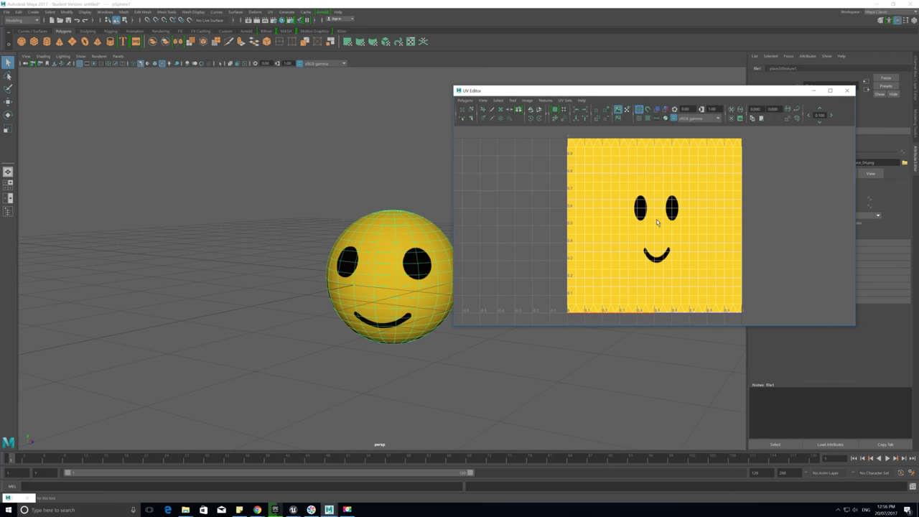
- Switch the UV Editor to face selection and select the horizontal band of faces from the eyes to just above the mouth
{"action": "left_click_drag", "start_coordinate": [466, 406], "coordinate": [346, 383], "text": "alt"}
{"action": "scroll", "coordinate": [412, 380], "scroll_direction": "up", "scroll_amount": 2}
{"action": "left_click_drag", "start_coordinate": [413, 383], "coordinate": [320, 334], "text": "alt"}
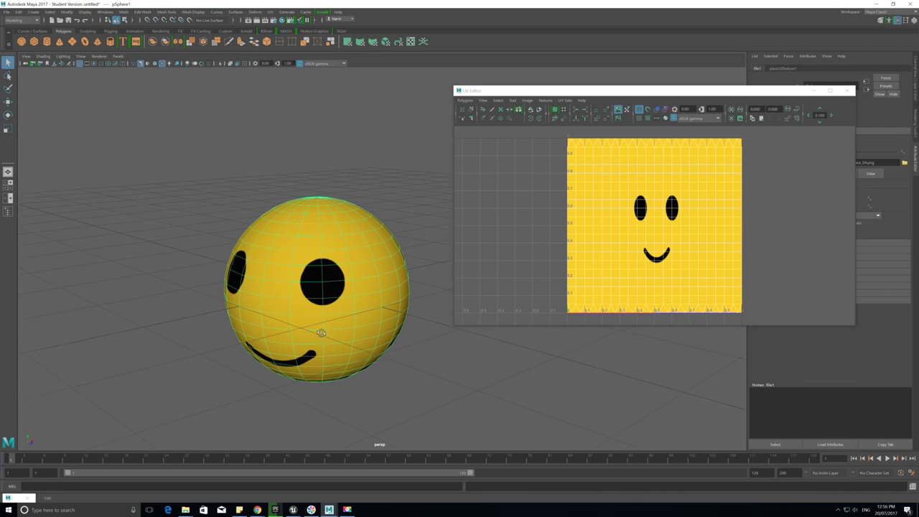
{"action": "left_click", "coordinate": [587, 160]}
{"action": "right_click_drag", "start_coordinate": [587, 159], "coordinate": [586, 180]}
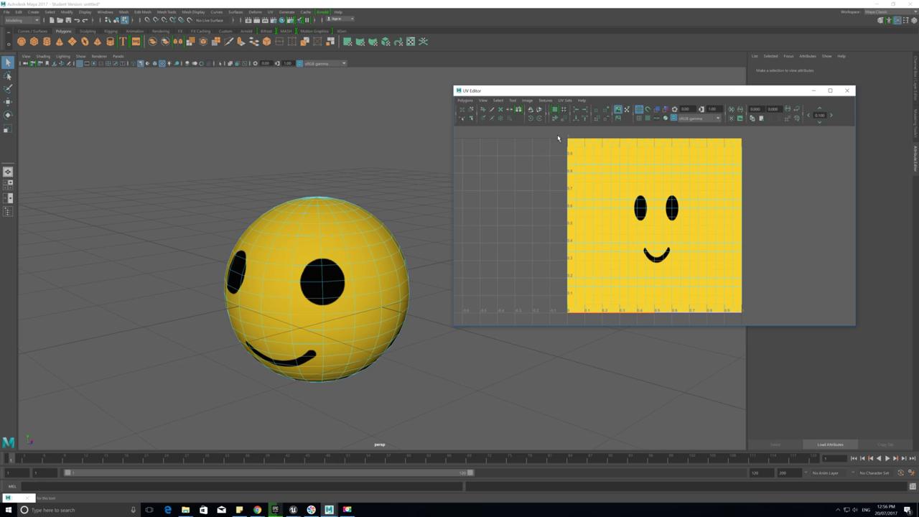
{"action": "left_click_drag", "start_coordinate": [558, 138], "coordinate": [752, 304]}
{"action": "left_click", "coordinate": [623, 230]}
{"action": "left_click_drag", "start_coordinate": [531, 194], "coordinate": [794, 244]}
{"action": "left_click_drag", "start_coordinate": [305, 328], "coordinate": [308, 308], "text": "alt"}
{"action": "scroll", "coordinate": [640, 228], "scroll_direction": "up", "scroll_amount": 5}
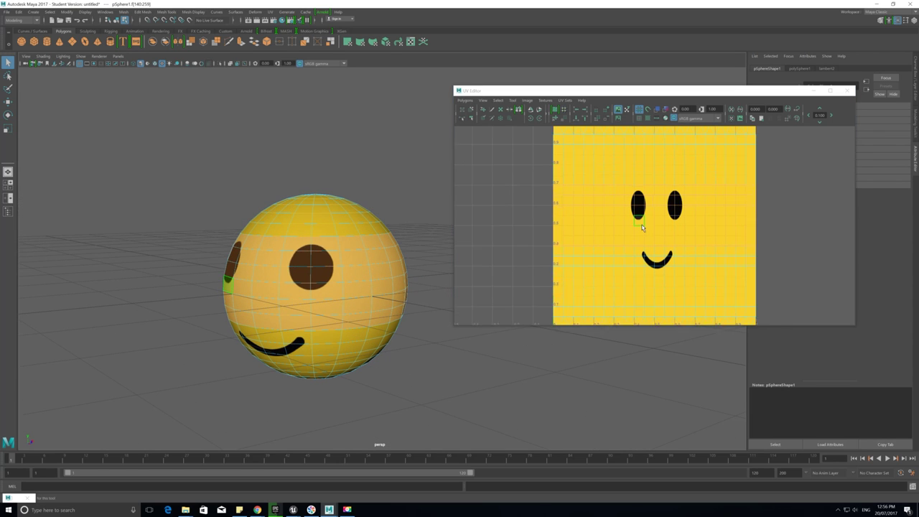
- Compare the eyes, mouth and underside of the sphere with the UV layout, and select a single face near the bottom pole
{"action": "middle_click_drag", "start_coordinate": [634, 235], "coordinate": [601, 261], "text": "alt"}
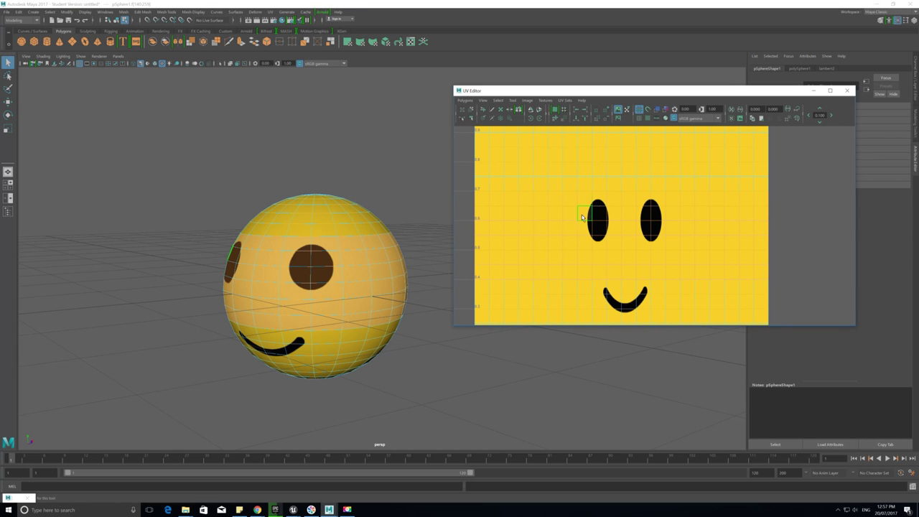
{"action": "left_click_drag", "start_coordinate": [349, 279], "coordinate": [332, 288], "text": "alt"}
{"action": "scroll", "coordinate": [384, 293], "scroll_direction": "up", "scroll_amount": 4}
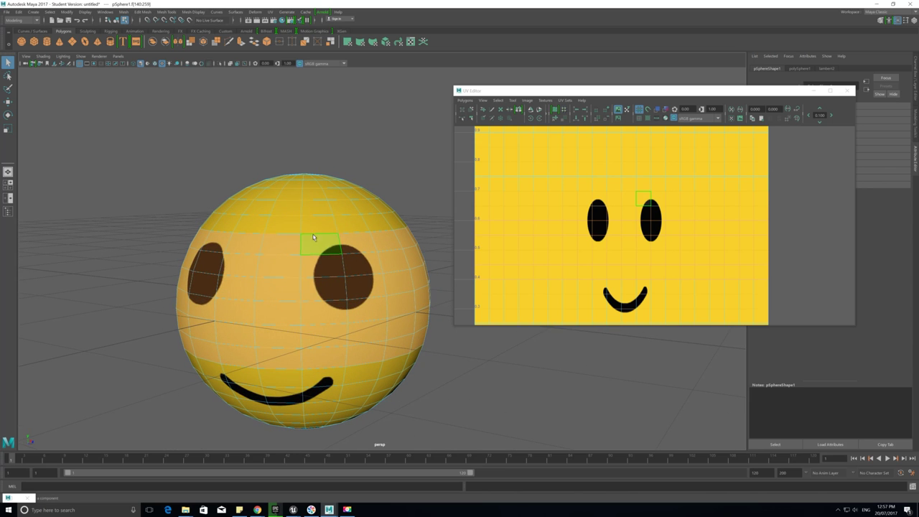
{"action": "left_click_drag", "start_coordinate": [341, 372], "coordinate": [341, 327], "text": "alt"}
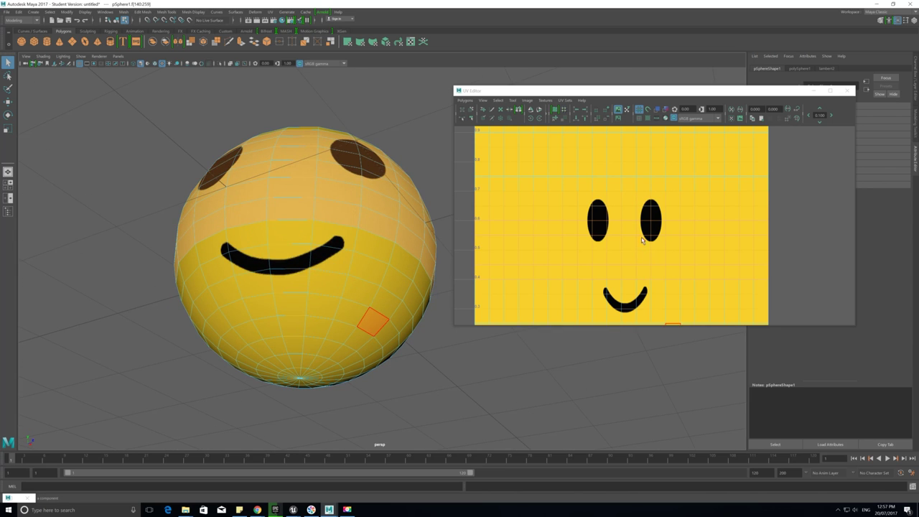
{"action": "middle_click_drag", "start_coordinate": [643, 240], "coordinate": [671, 130], "text": "alt"}
{"action": "left_click", "coordinate": [316, 369]}
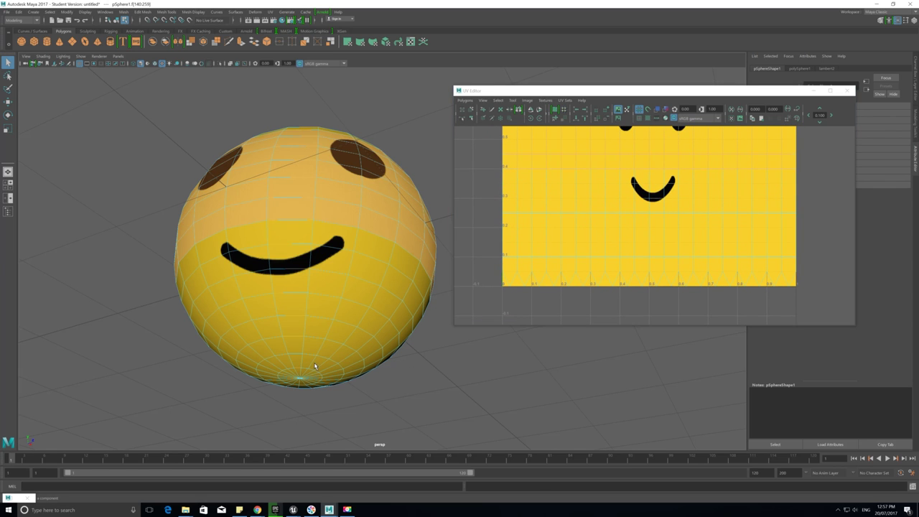
{"action": "left_click_drag", "start_coordinate": [316, 369], "coordinate": [328, 349], "text": "alt"}
{"action": "left_click", "coordinate": [744, 205]}
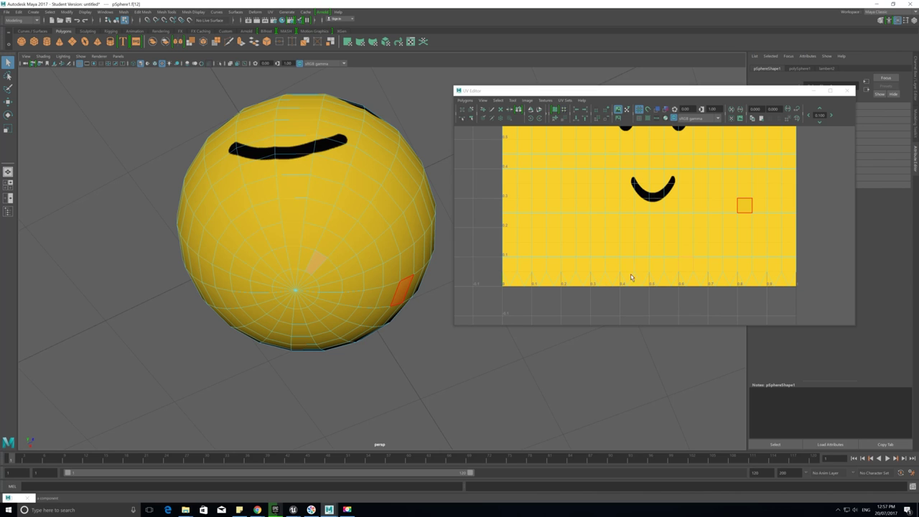
- Select the three stacked faces between the eyes and the mouth on the sphere and locate them in the UV Editor
{"action": "left_click_drag", "start_coordinate": [285, 238], "coordinate": [289, 264], "text": "alt"}
{"action": "right_click_drag", "start_coordinate": [369, 260], "coordinate": [348, 260], "text": "alt"}
{"action": "middle_click_drag", "start_coordinate": [347, 261], "coordinate": [364, 238], "text": "alt"}
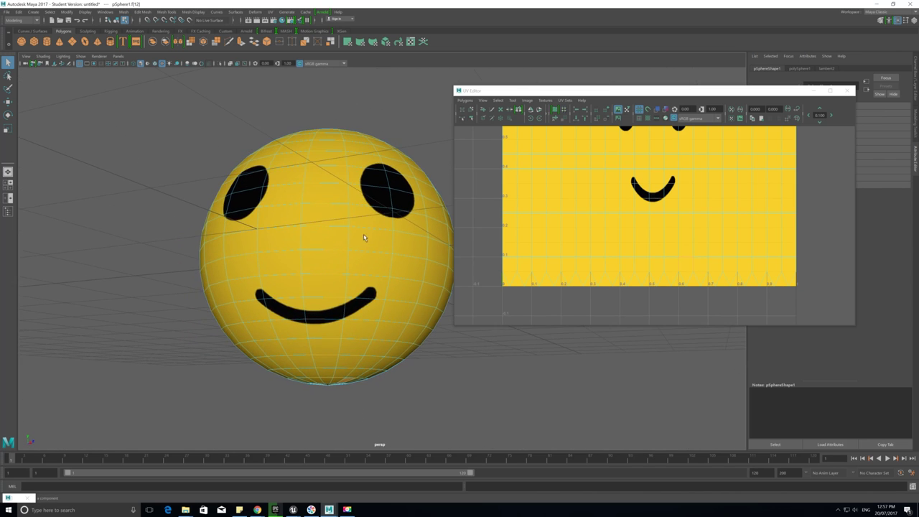
{"action": "mouse_move", "coordinate": [364, 237]}
{"action": "left_mouse_down", "text": "alt"}
{"action": "mouse_move", "coordinate": [326, 262]}
{"action": "mouse_move", "coordinate": [376, 297]}
{"action": "mouse_move", "coordinate": [356, 266]}
{"action": "mouse_move", "coordinate": [359, 251]}
{"action": "left_mouse_up", "text": "alt"}
{"action": "left_click", "coordinate": [330, 187]}
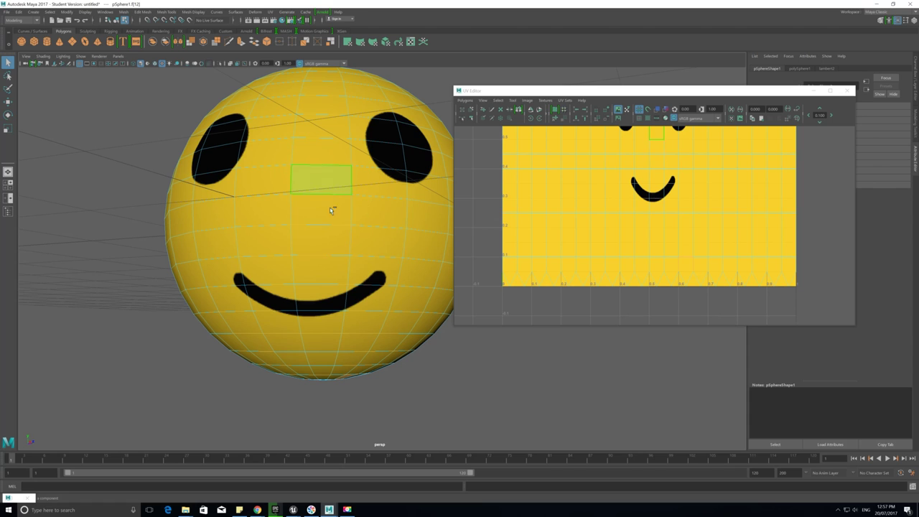
{"action": "left_click", "coordinate": [331, 211], "text": "shift"}
{"action": "left_click", "coordinate": [329, 231], "text": "shift"}
{"action": "middle_click_drag", "start_coordinate": [652, 164], "coordinate": [657, 210], "text": "alt"}
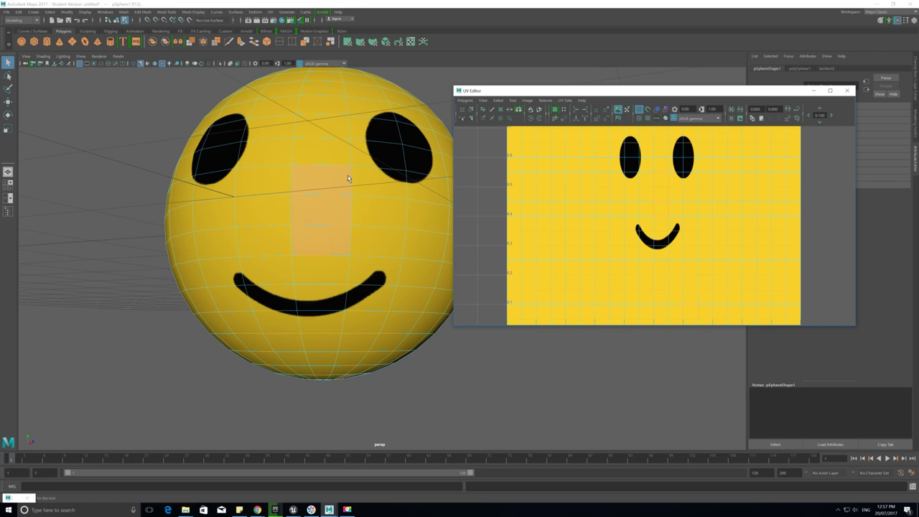
- Select only the face between the eyes and compare its shape on the sphere with its square in the UV layout
{"action": "left_click", "coordinate": [322, 176]}
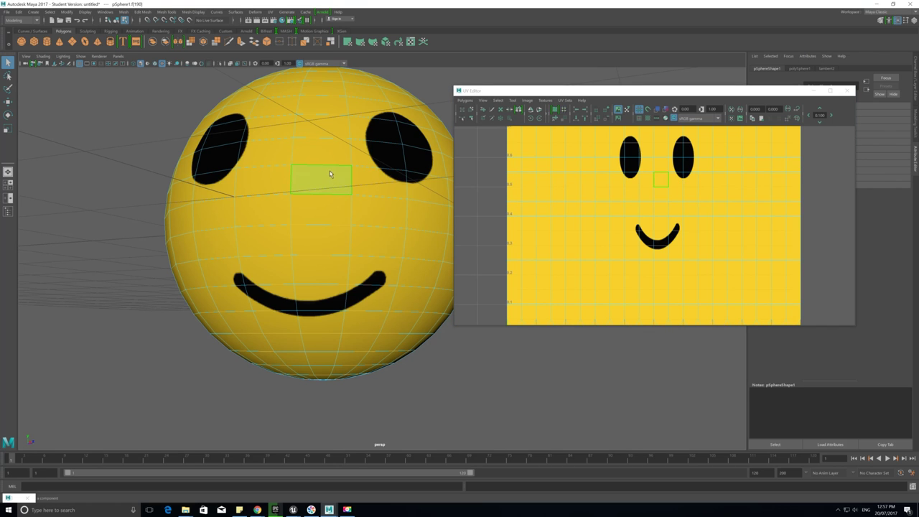
{"action": "scroll", "coordinate": [317, 185], "scroll_direction": "up", "scroll_amount": 3}
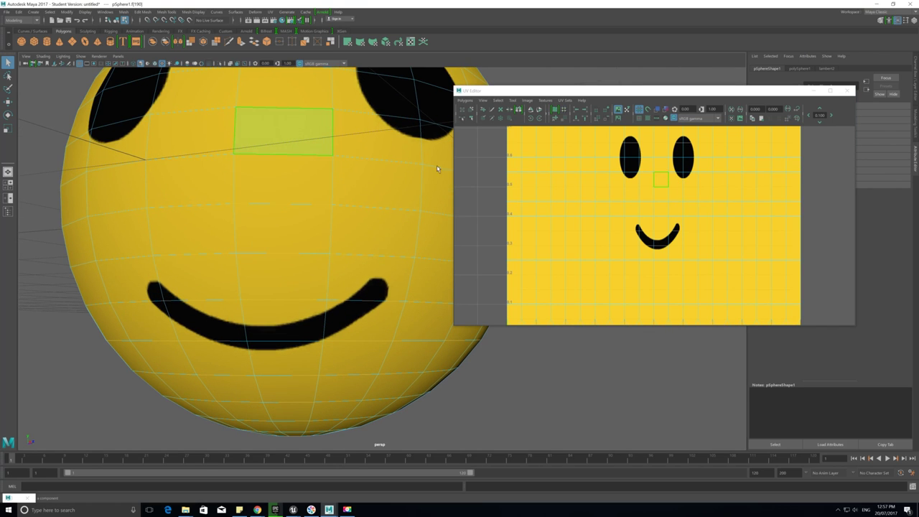
{"action": "key", "text": "Right"}
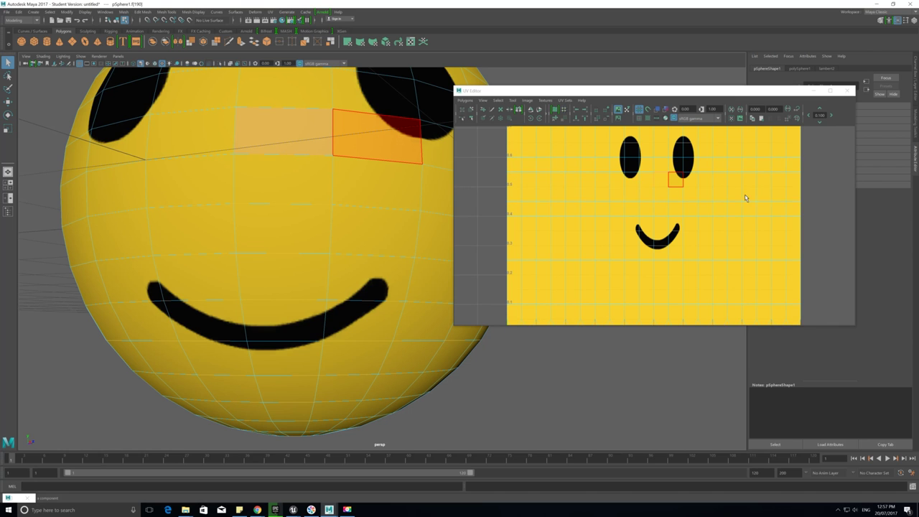
{"action": "left_click", "coordinate": [615, 264]}
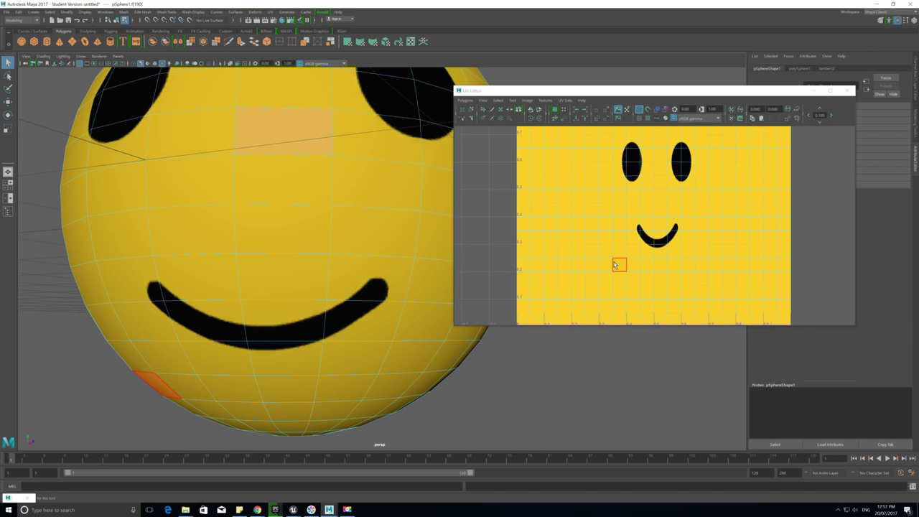
{"action": "scroll", "coordinate": [615, 265], "scroll_direction": "down", "scroll_amount": 3}
{"action": "scroll", "coordinate": [302, 231], "scroll_direction": "down", "scroll_amount": 5}
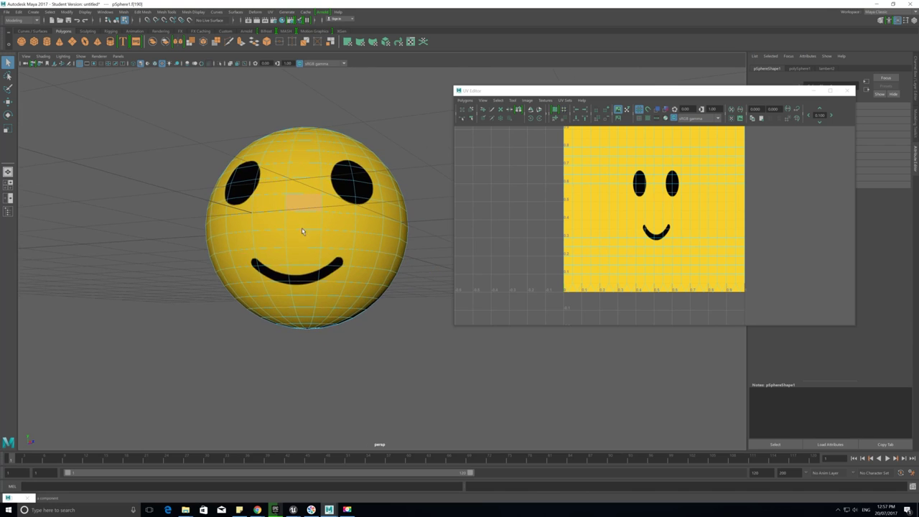
{"action": "mouse_move", "coordinate": [302, 231]}
{"action": "left_mouse_down", "text": "alt"}
{"action": "mouse_move", "coordinate": [308, 225]}
{"action": "mouse_move", "coordinate": [293, 243]}
{"action": "left_mouse_up", "text": "alt"}
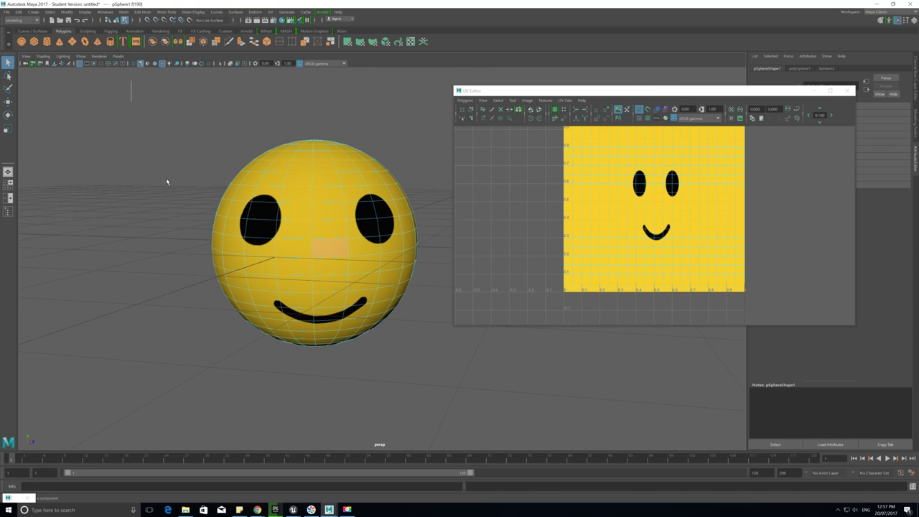
- Select all faces of the sphere and apply an Automatic UV mapping to them
{"action": "left_click_drag", "start_coordinate": [165, 181], "coordinate": [459, 406]}
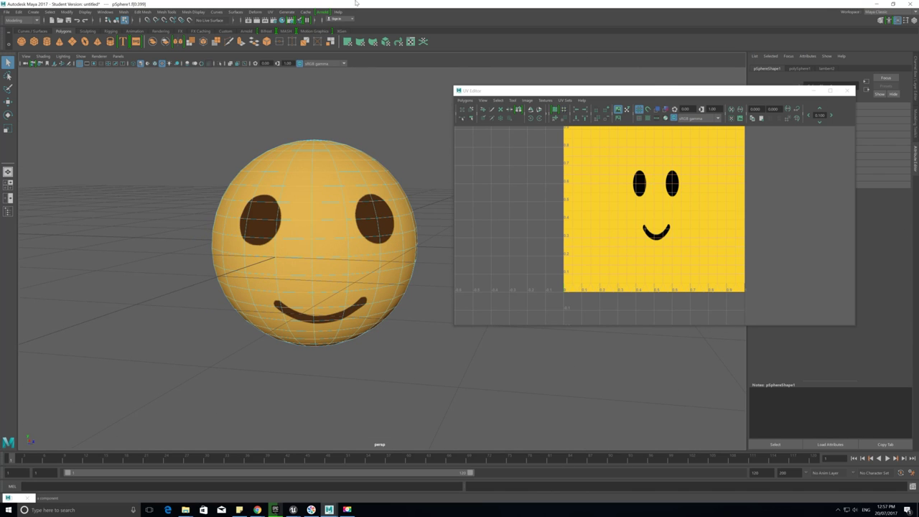
{"action": "left_click", "coordinate": [270, 12]}
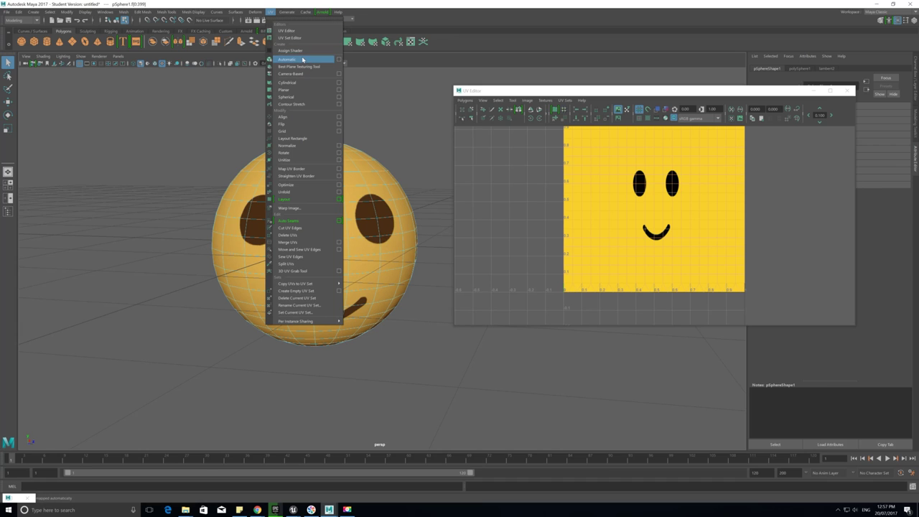
{"action": "left_click", "coordinate": [339, 59]}
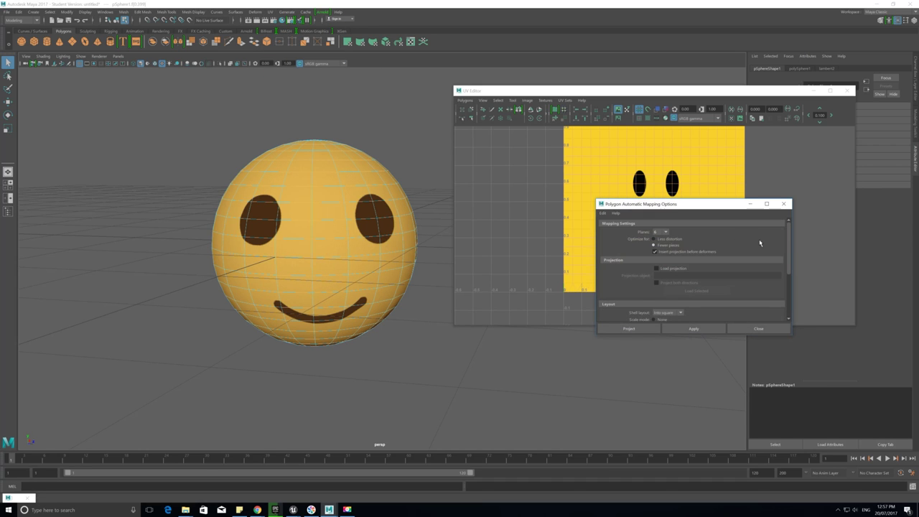
{"action": "left_click_drag", "start_coordinate": [726, 204], "coordinate": [813, 276]}
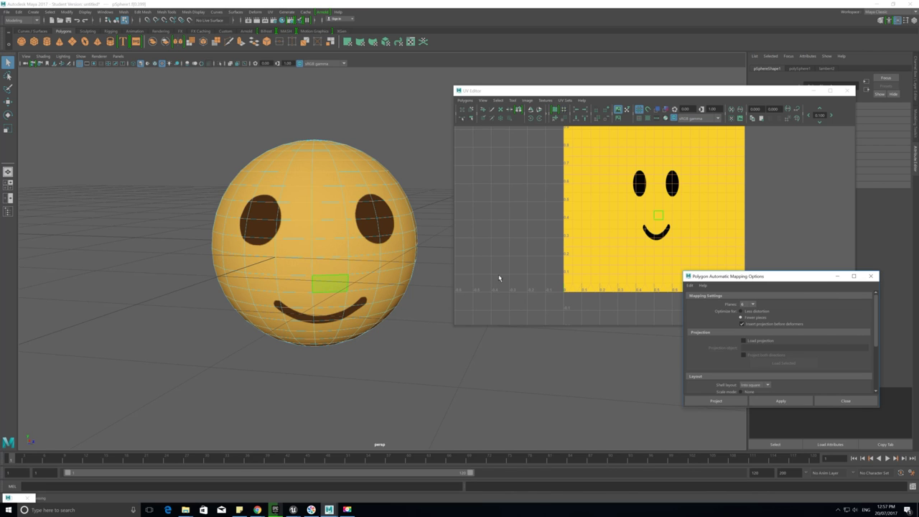
{"action": "left_click", "coordinate": [364, 265]}
{"action": "left_click", "coordinate": [787, 404]}
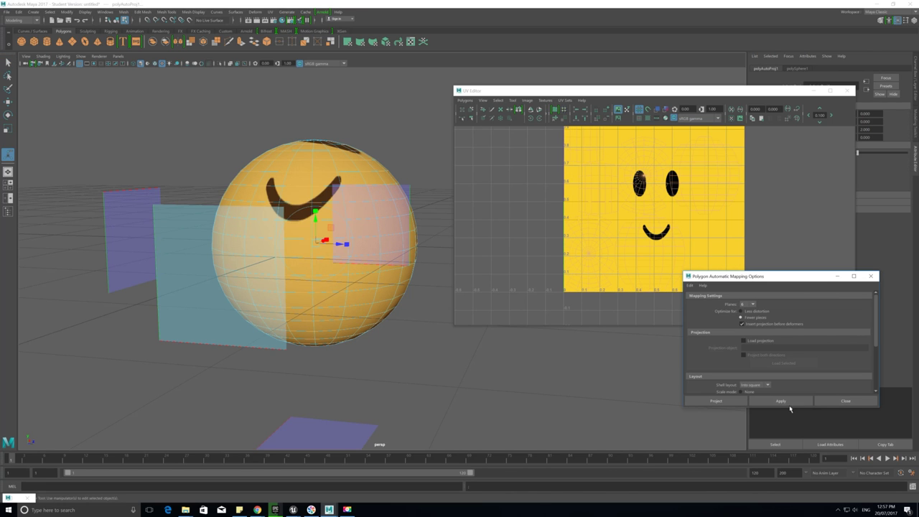
- Select the complete automatic UV layout in the UV Editor and move it horizontally off the smiley face image into the empty area beside it
{"action": "left_click_drag", "start_coordinate": [297, 324], "coordinate": [295, 281], "text": "alt"}
{"action": "scroll", "coordinate": [686, 226], "scroll_direction": "up", "scroll_amount": 3}
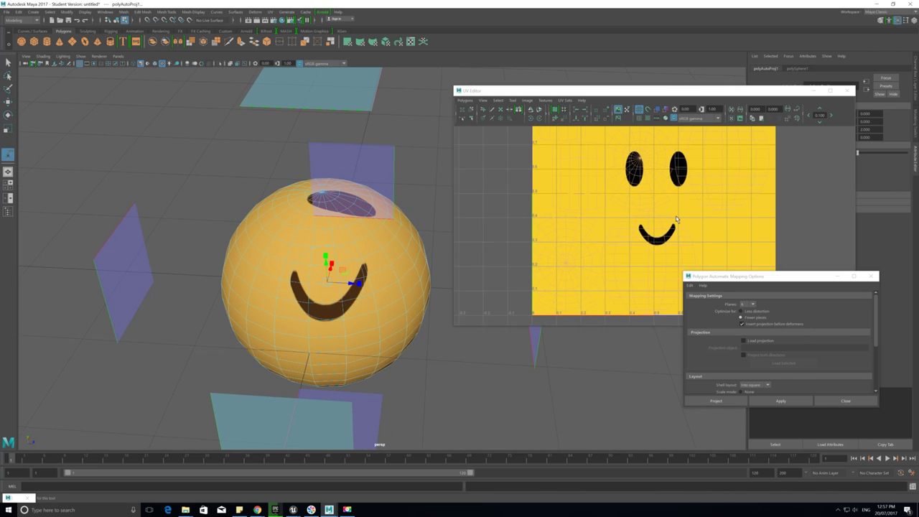
{"action": "middle_click_drag", "start_coordinate": [677, 220], "coordinate": [643, 259], "text": "alt"}
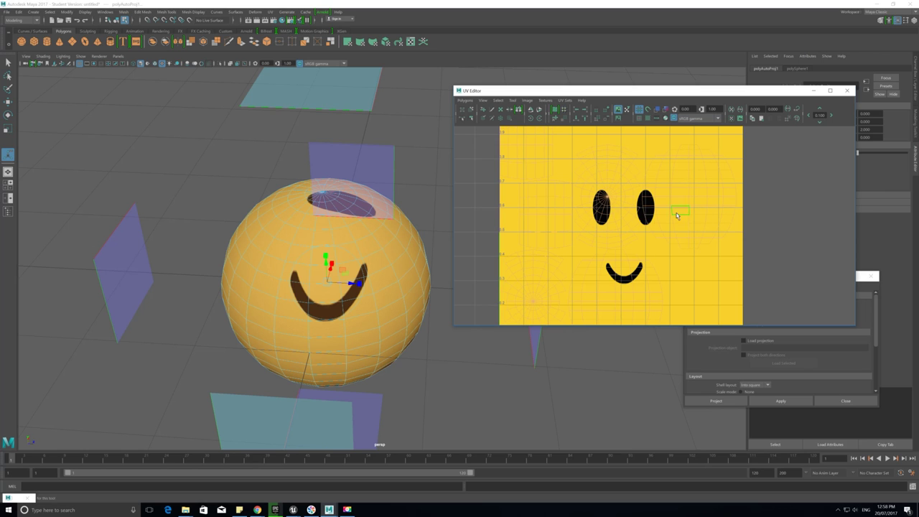
{"action": "scroll", "coordinate": [658, 220], "scroll_direction": "down", "scroll_amount": 2}
{"action": "right_click_drag", "start_coordinate": [644, 224], "coordinate": [645, 245]}
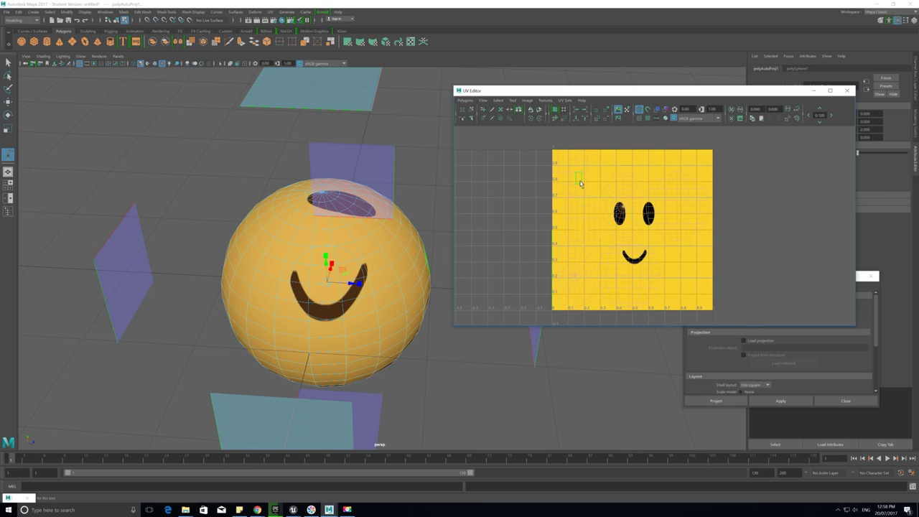
{"action": "scroll", "coordinate": [579, 181], "scroll_direction": "down", "scroll_amount": 1}
{"action": "left_click_drag", "start_coordinate": [533, 142], "coordinate": [741, 323]}
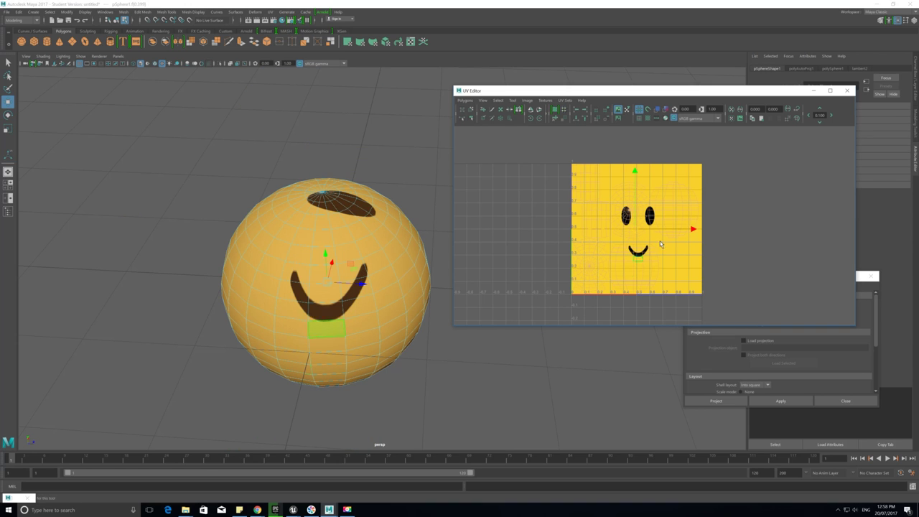
{"action": "left_click_drag", "start_coordinate": [696, 231], "coordinate": [844, 231]}
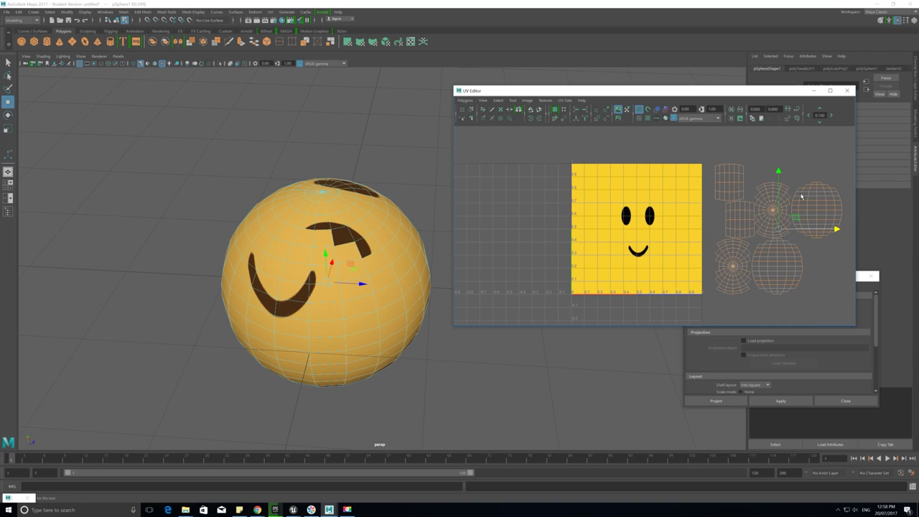
- Switch the UV Editor to shell selection and move the upper round grid shell onto the smiley face image
{"action": "left_click_drag", "start_coordinate": [314, 247], "coordinate": [240, 192], "text": "alt"}
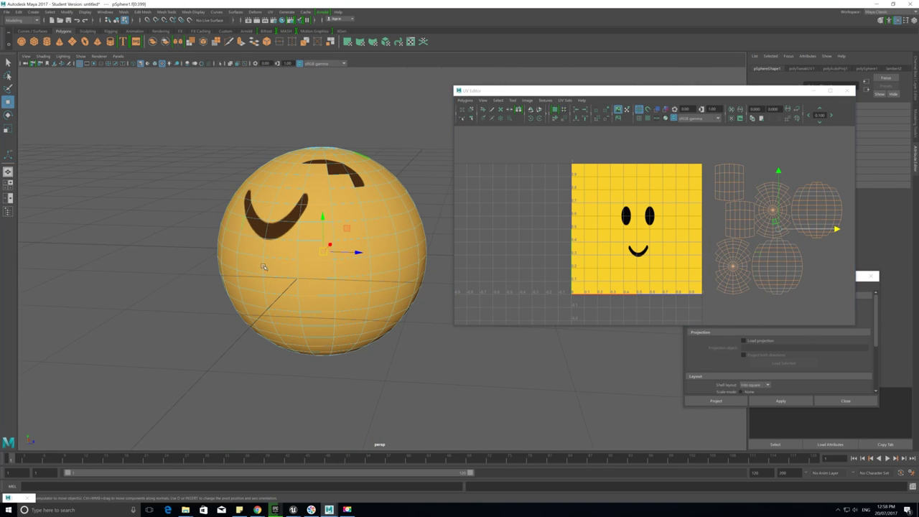
{"action": "mouse_move", "coordinate": [815, 192]}
{"action": "right_mouse_down"}
{"action": "mouse_move", "coordinate": [818, 205]}
{"action": "mouse_move", "coordinate": [798, 183]}
{"action": "right_mouse_up"}
{"action": "left_click", "coordinate": [816, 211]}
{"action": "left_click_drag", "start_coordinate": [816, 211], "coordinate": [677, 239]}
- View the sphere from the front, enlarge the round shell over the smiley face and shift it slightly sideways
{"action": "left_click_drag", "start_coordinate": [354, 227], "coordinate": [358, 206], "text": "alt"}
{"action": "middle_click_drag", "start_coordinate": [381, 189], "coordinate": [360, 196], "text": "alt"}
{"action": "left_click_drag", "start_coordinate": [360, 196], "coordinate": [367, 199], "text": "alt"}
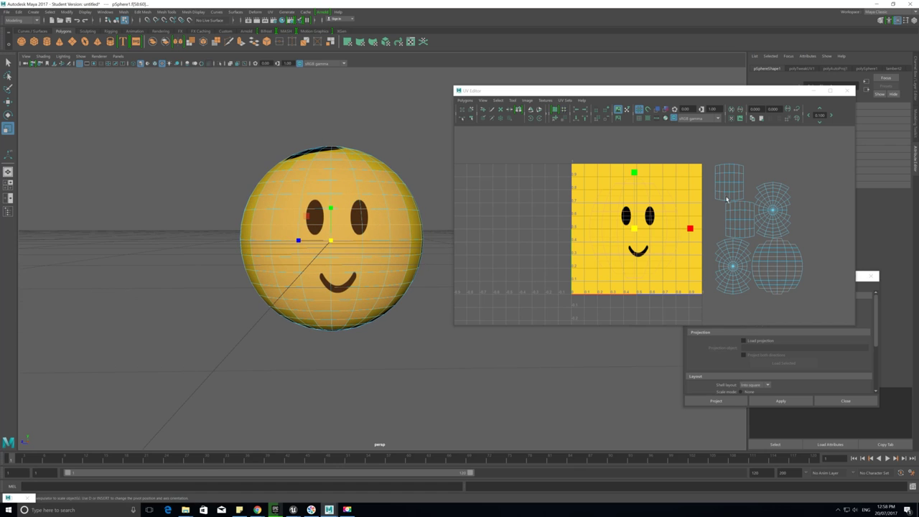
{"action": "key", "text": "w"}
{"action": "left_click_drag", "start_coordinate": [633, 228], "coordinate": [640, 230]}
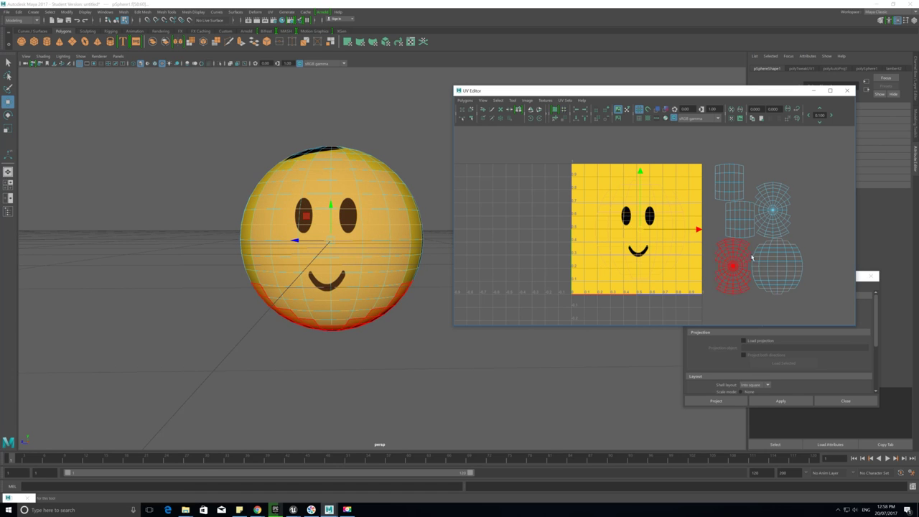
- Return the sphere to object mode and examine from several angles how each UV shell covers it and where the face sits
{"action": "mouse_move", "coordinate": [406, 240]}
{"action": "left_mouse_down", "text": "alt"}
{"action": "mouse_move", "coordinate": [270, 204]}
{"action": "mouse_move", "coordinate": [350, 196]}
{"action": "mouse_move", "coordinate": [420, 244]}
{"action": "left_mouse_up", "text": "alt"}
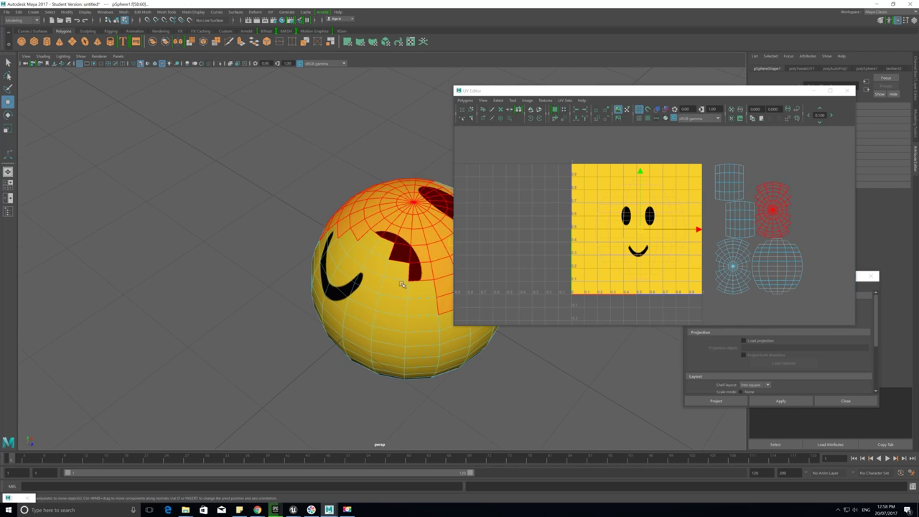
{"action": "left_click_drag", "start_coordinate": [456, 337], "coordinate": [527, 268], "text": "alt"}
{"action": "right_click_drag", "start_coordinate": [340, 223], "coordinate": [375, 211]}
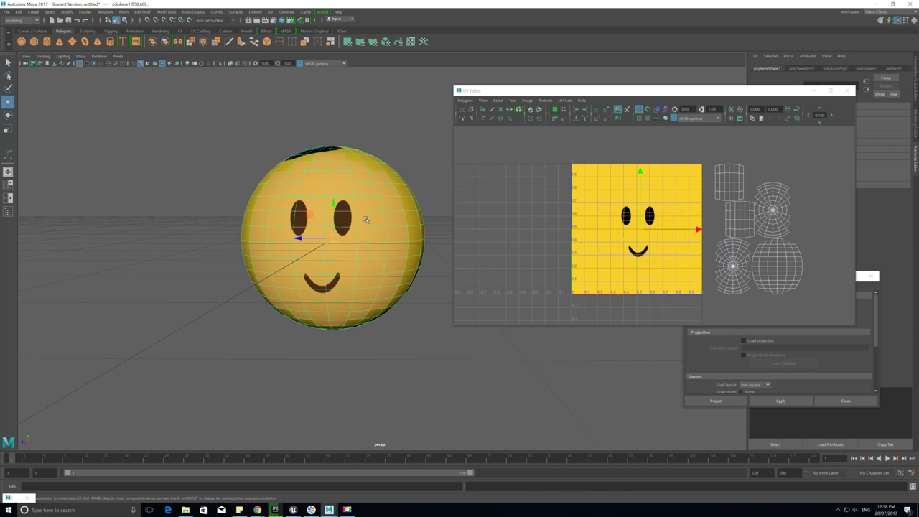
{"action": "left_click_drag", "start_coordinate": [289, 249], "coordinate": [334, 178], "text": "alt"}
{"action": "right_click", "coordinate": [334, 179]}
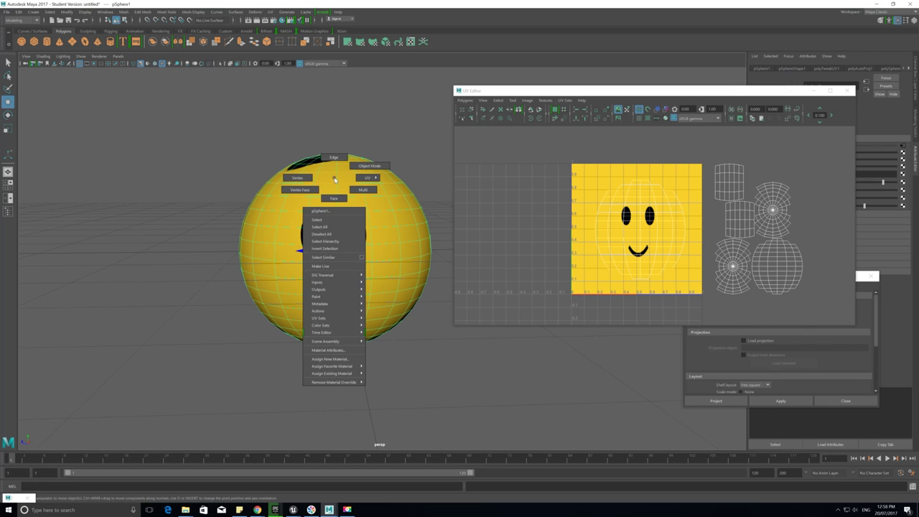
{"action": "right_click_drag", "start_coordinate": [332, 205], "coordinate": [333, 199]}
{"action": "left_click_drag", "start_coordinate": [315, 226], "coordinate": [289, 219], "text": "alt"}
{"action": "right_click", "coordinate": [330, 195]}
{"action": "left_click", "coordinate": [355, 185]}
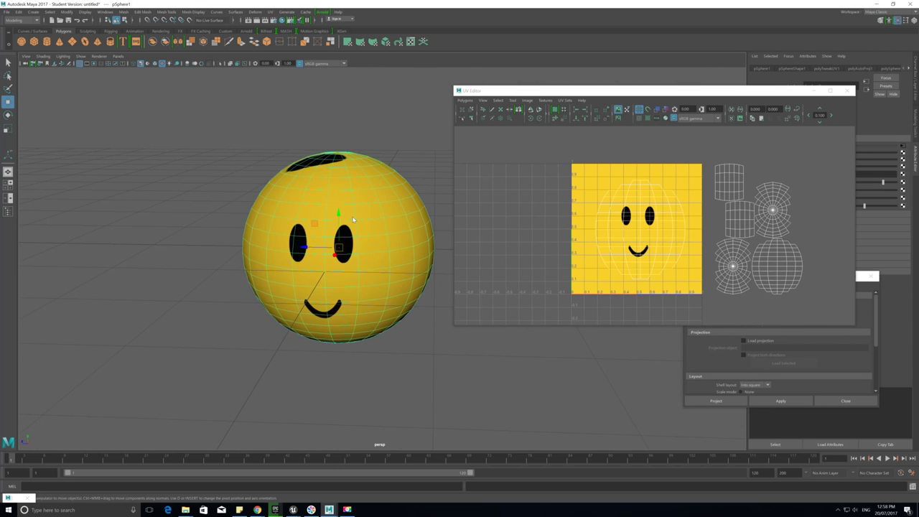
- Switch to face selection, select all faces of the sphere and project a Spherical UV mapping onto them
{"action": "right_click_drag", "start_coordinate": [353, 218], "coordinate": [351, 238]}
{"action": "left_click_drag", "start_coordinate": [159, 107], "coordinate": [482, 391]}
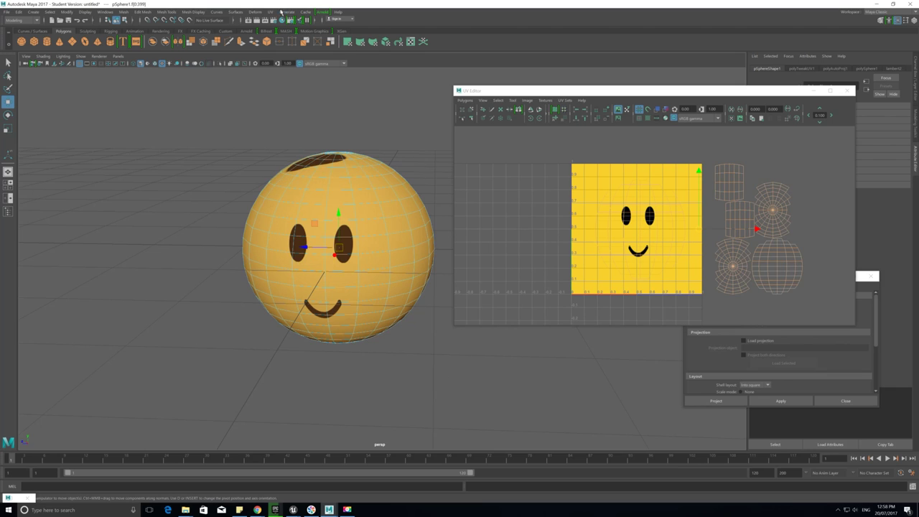
{"action": "left_click", "coordinate": [281, 12]}
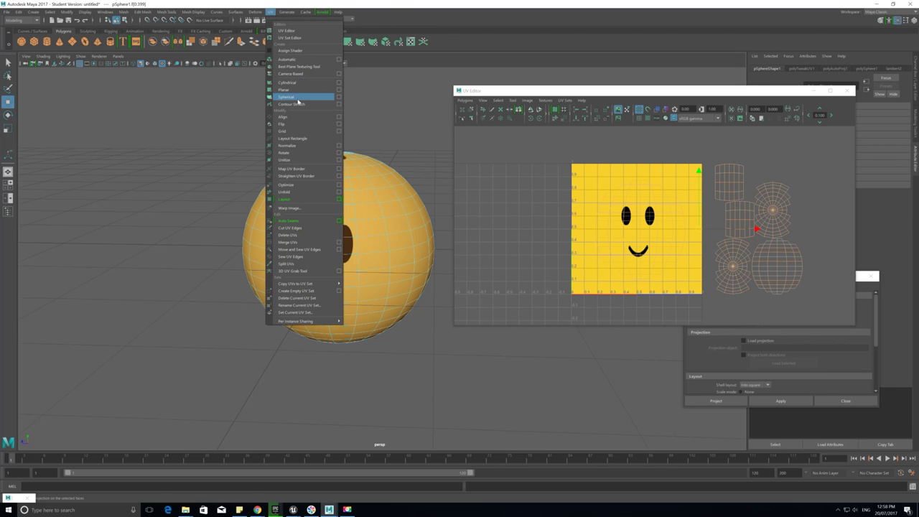
{"action": "left_click", "coordinate": [340, 97]}
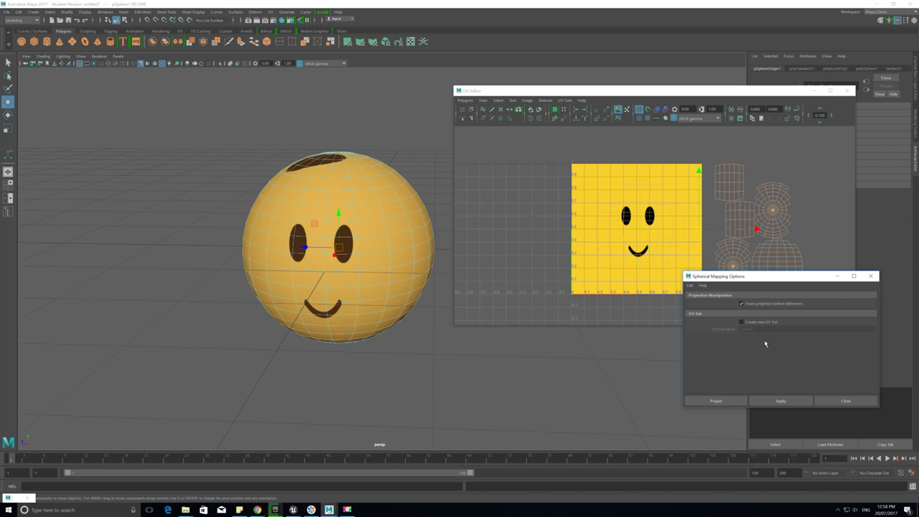
{"action": "left_click", "coordinate": [722, 403]}
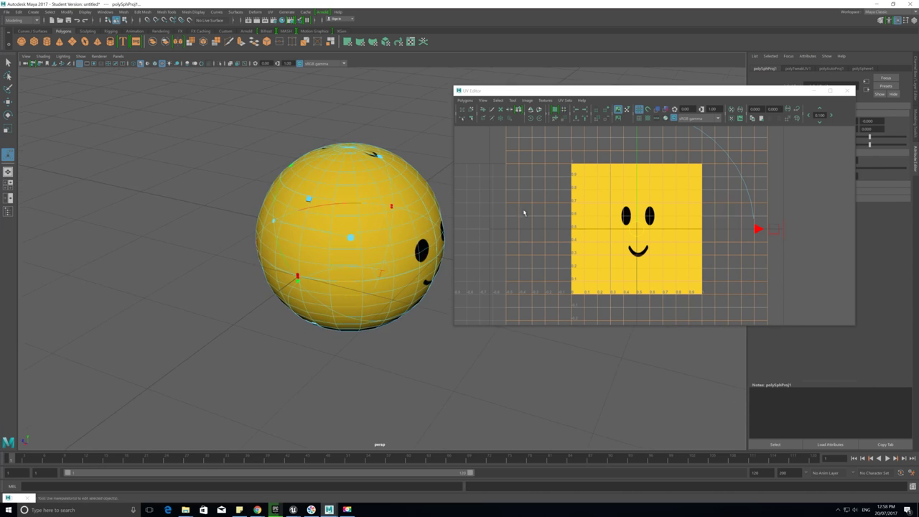
- Widen the spherical projection horizontally around the sphere with its manipulator handle, wrapping the image fully around the surface
{"action": "scroll", "coordinate": [698, 201], "scroll_direction": "down", "scroll_amount": 3}
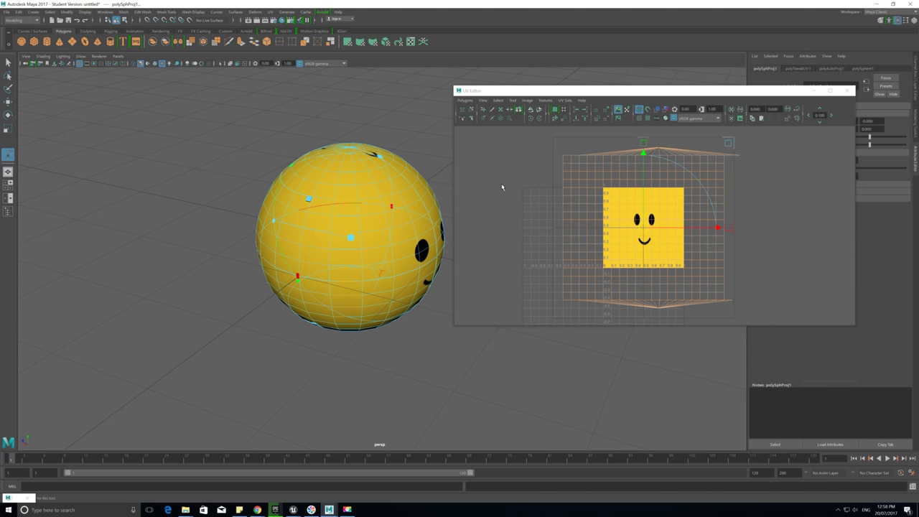
{"action": "mouse_move", "coordinate": [377, 220]}
{"action": "left_mouse_down", "text": "alt"}
{"action": "mouse_move", "coordinate": [366, 228]}
{"action": "mouse_move", "coordinate": [393, 227]}
{"action": "left_mouse_up", "text": "alt"}
{"action": "middle_click_drag", "start_coordinate": [377, 211], "coordinate": [344, 222], "text": "alt"}
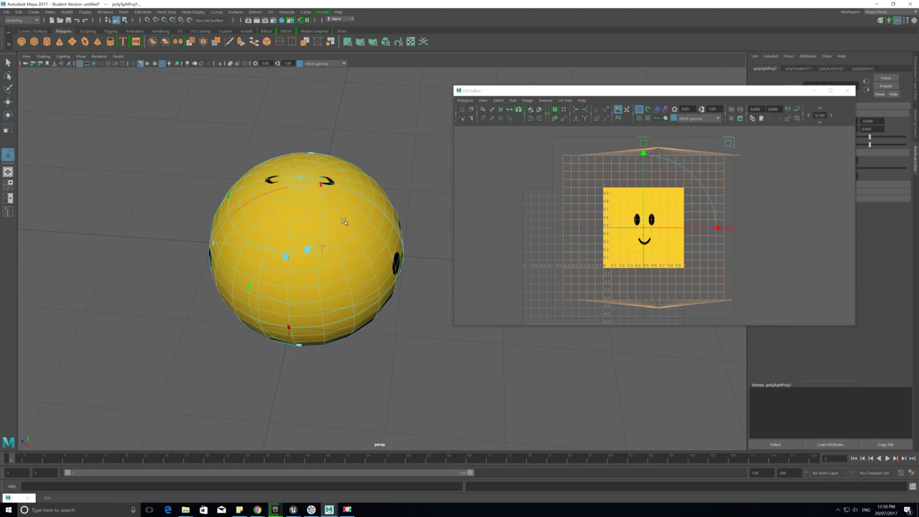
{"action": "left_click_drag", "start_coordinate": [344, 221], "coordinate": [289, 170], "text": "alt"}
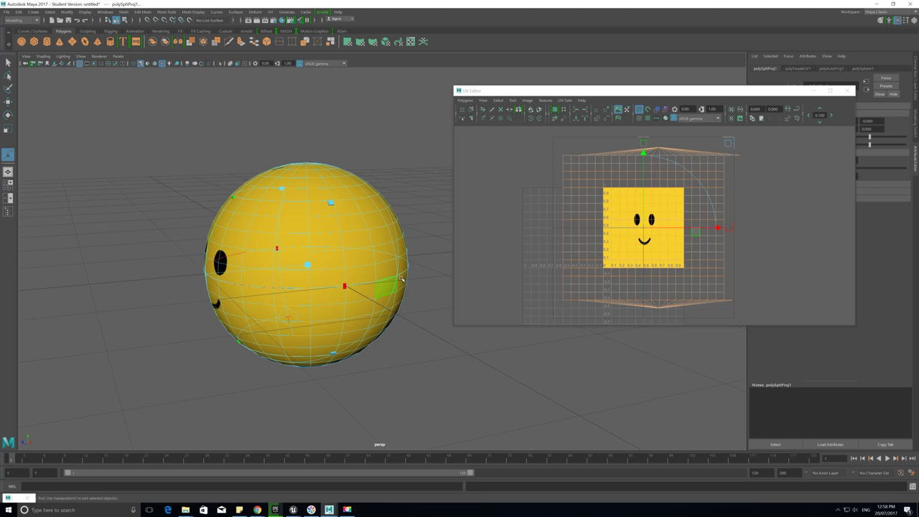
{"action": "left_click_drag", "start_coordinate": [400, 278], "coordinate": [382, 301], "text": "alt"}
{"action": "left_click_drag", "start_coordinate": [323, 183], "coordinate": [366, 260], "text": "alt"}
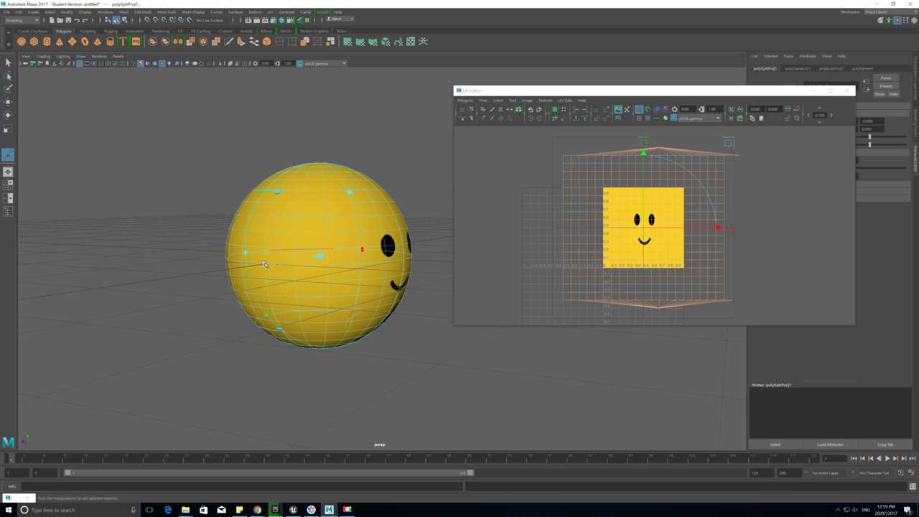
{"action": "left_click_drag", "start_coordinate": [264, 264], "coordinate": [348, 282]}
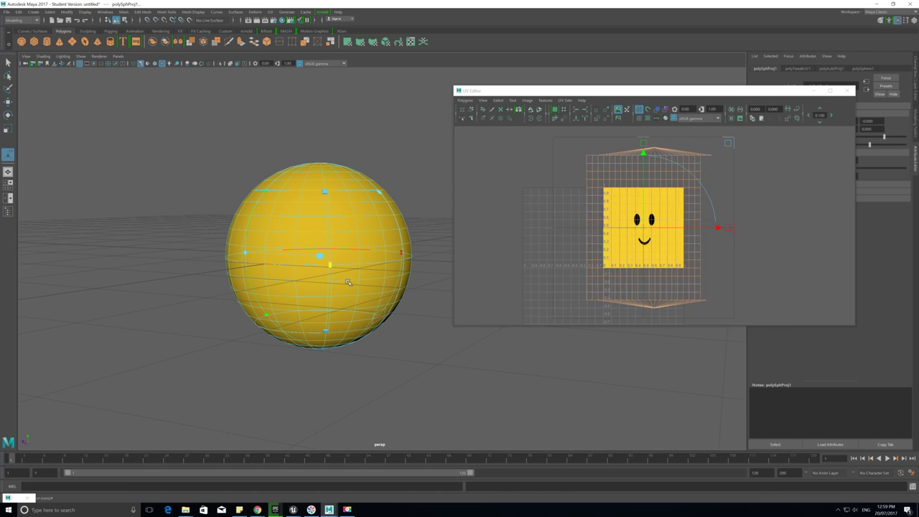
{"action": "middle_click_drag", "start_coordinate": [348, 282], "coordinate": [438, 254]}
- Examine how the widened spherical projection stretches the smiley face on the sphere and how its UV grid extends past the image
{"action": "left_click_drag", "start_coordinate": [200, 278], "coordinate": [353, 238], "text": "alt"}
{"action": "scroll", "coordinate": [320, 229], "scroll_direction": "down", "scroll_amount": 3}
{"action": "scroll", "coordinate": [646, 156], "scroll_direction": "up", "scroll_amount": 1}
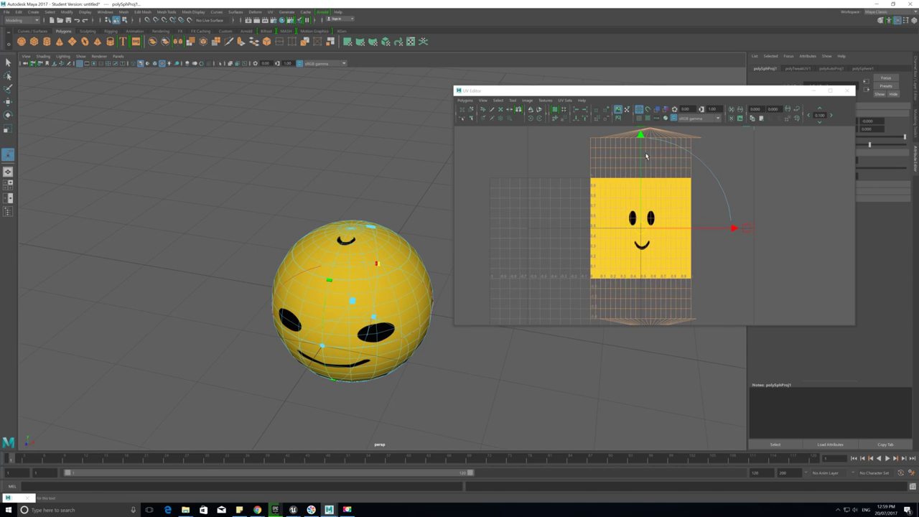
{"action": "middle_click_drag", "start_coordinate": [624, 132], "coordinate": [625, 171], "text": "alt"}
{"action": "middle_click_drag", "start_coordinate": [653, 248], "coordinate": [645, 152], "text": "alt"}
{"action": "left_click_drag", "start_coordinate": [323, 313], "coordinate": [348, 264], "text": "alt"}
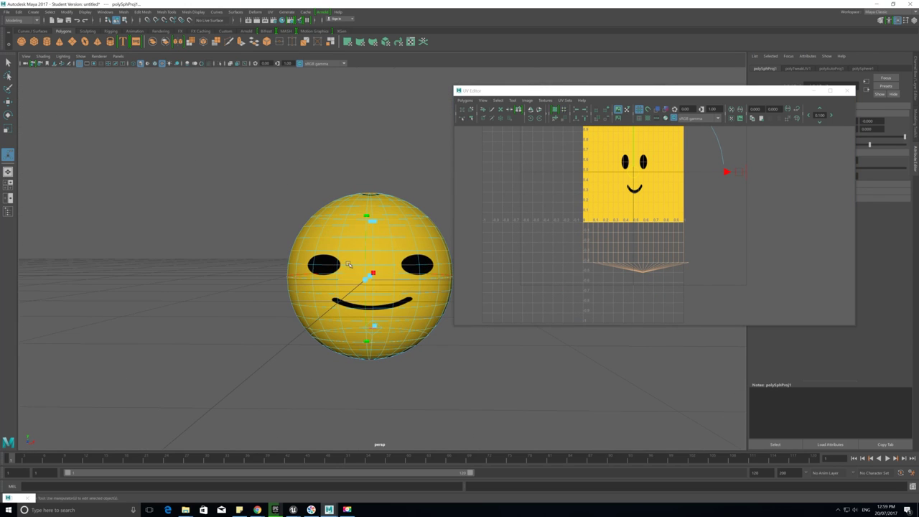
{"action": "right_click_drag", "start_coordinate": [380, 273], "coordinate": [471, 285], "text": "alt"}
{"action": "middle_click_drag", "start_coordinate": [337, 271], "coordinate": [313, 283], "text": "alt"}
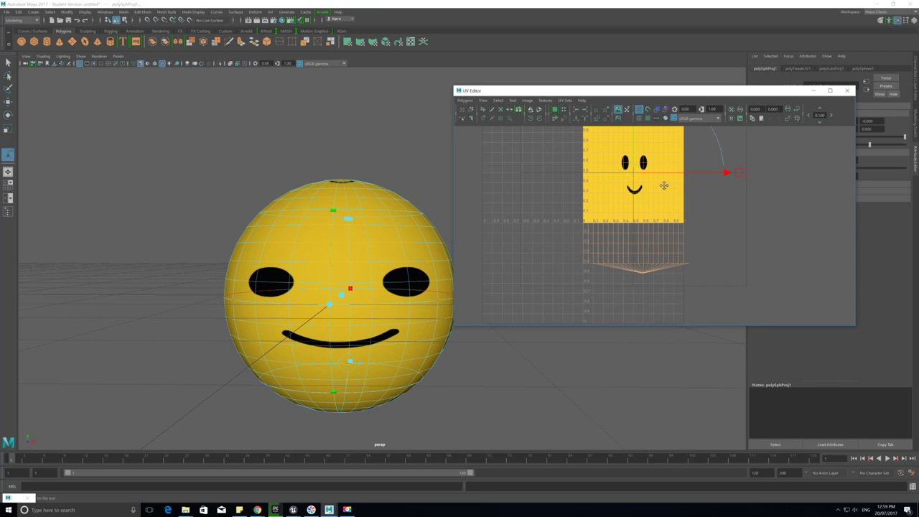
- Switch the UV Editor to UV selection and select all UVs of the spherical projection
{"action": "middle_click_drag", "start_coordinate": [662, 185], "coordinate": [639, 221], "text": "alt"}
{"action": "right_click", "coordinate": [642, 231]}
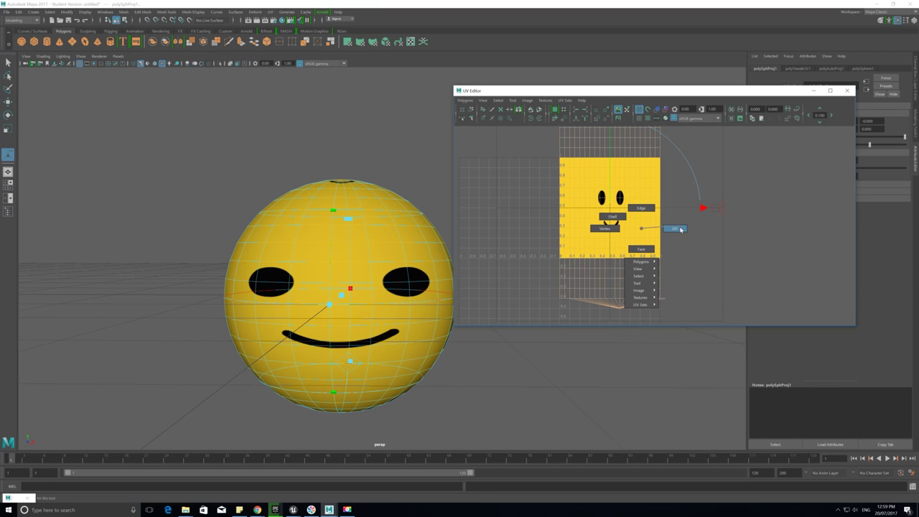
{"action": "left_click", "coordinate": [680, 229]}
{"action": "scroll", "coordinate": [711, 289], "scroll_direction": "down", "scroll_amount": 4}
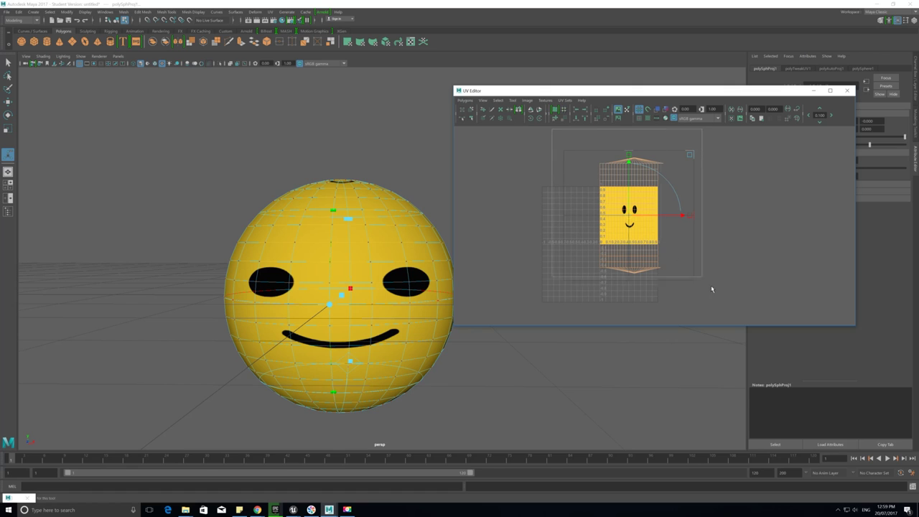
{"action": "left_click_drag", "start_coordinate": [711, 289], "coordinate": [600, 157]}
{"action": "left_click_drag", "start_coordinate": [784, 295], "coordinate": [780, 312]}
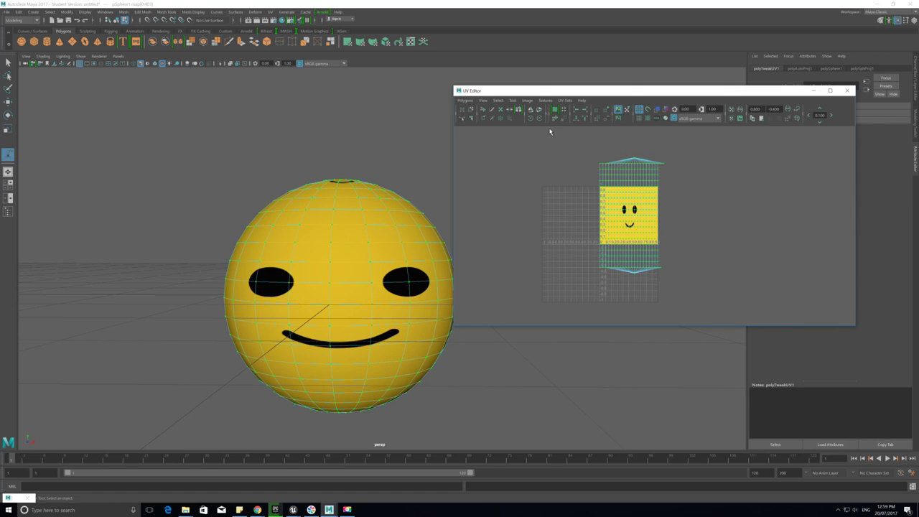
- Unfold the selected UVs using the Unfold3D method with 1 iteration and packing enabled
{"action": "left_click", "coordinate": [465, 101]}
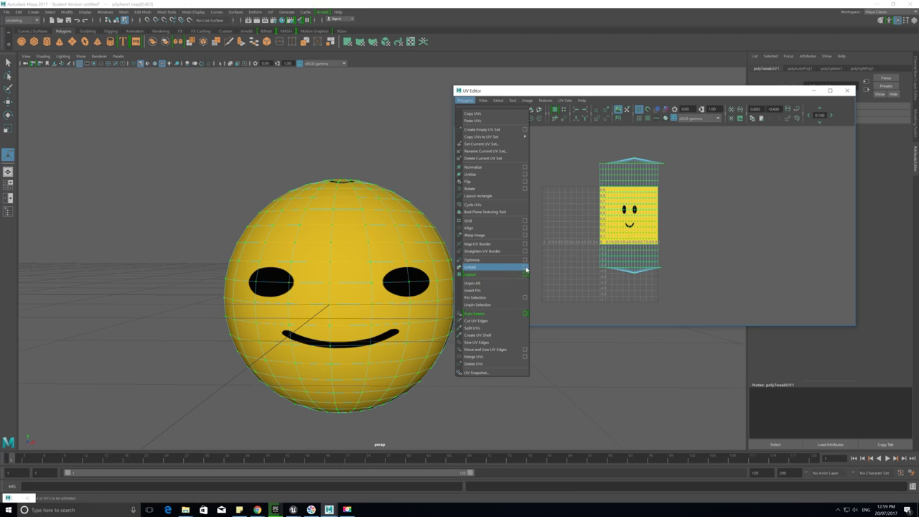
{"action": "left_click", "coordinate": [525, 267]}
{"action": "left_click_drag", "start_coordinate": [747, 279], "coordinate": [787, 210]}
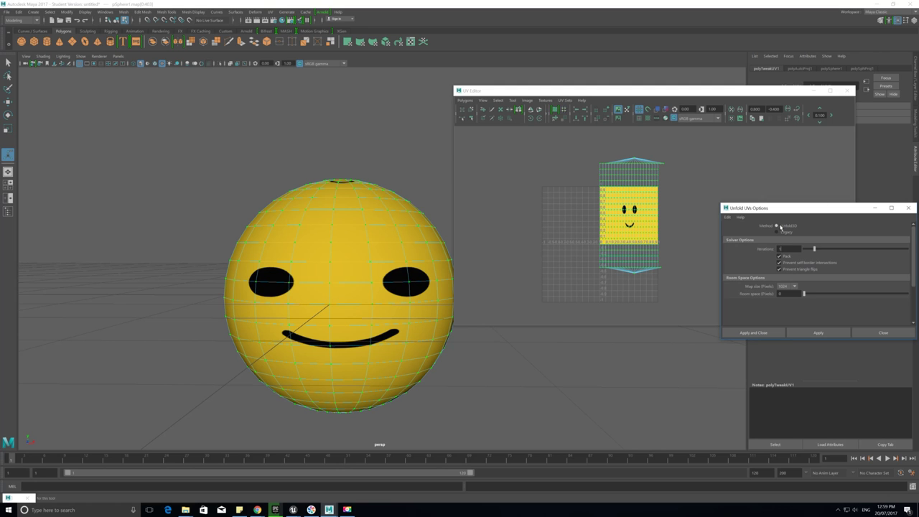
{"action": "left_click", "coordinate": [745, 331]}
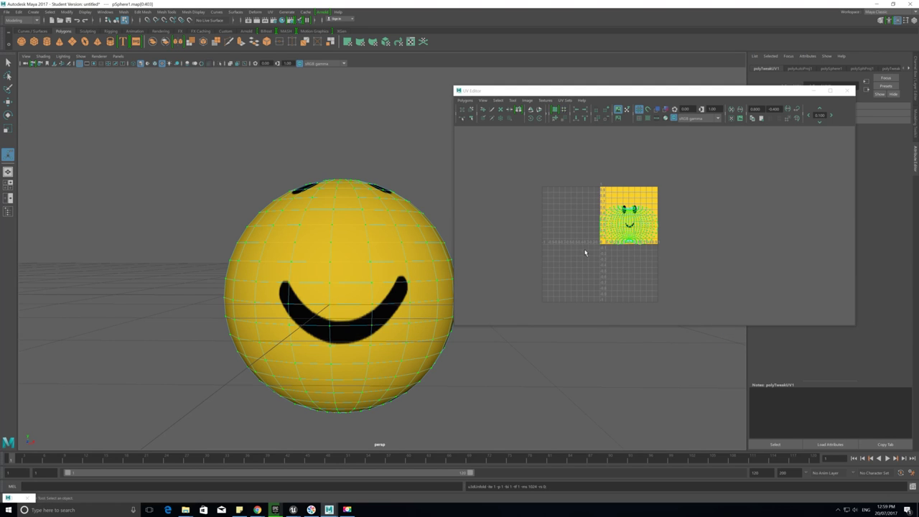
- Move the unfolded UV shell sideways off the smiley image to expose its shape
{"action": "scroll", "coordinate": [630, 251], "scroll_direction": "up", "scroll_amount": 3}
{"action": "scroll", "coordinate": [629, 249], "scroll_direction": "up", "scroll_amount": 2}
{"action": "middle_click_drag", "start_coordinate": [630, 249], "coordinate": [698, 244], "text": "alt"}
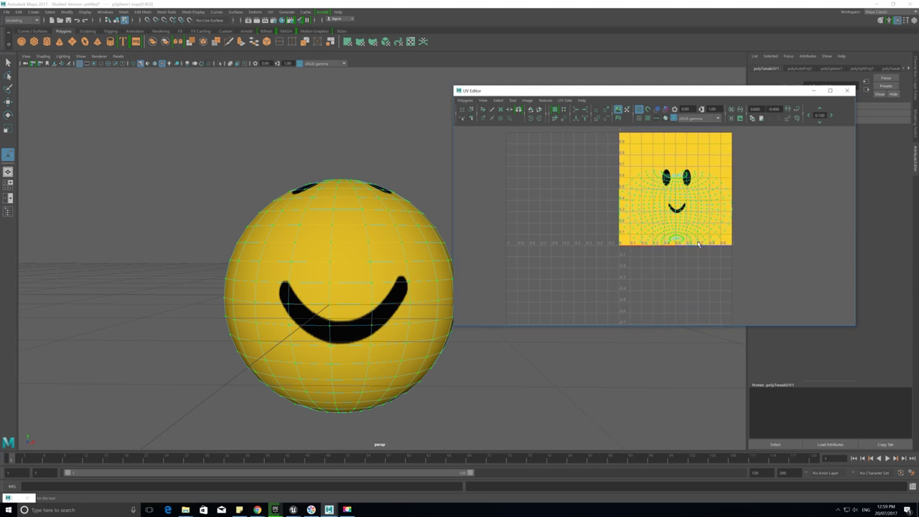
{"action": "left_click_drag", "start_coordinate": [732, 210], "coordinate": [849, 208]}
{"action": "left_click_drag", "start_coordinate": [371, 191], "coordinate": [373, 223], "text": "alt"}
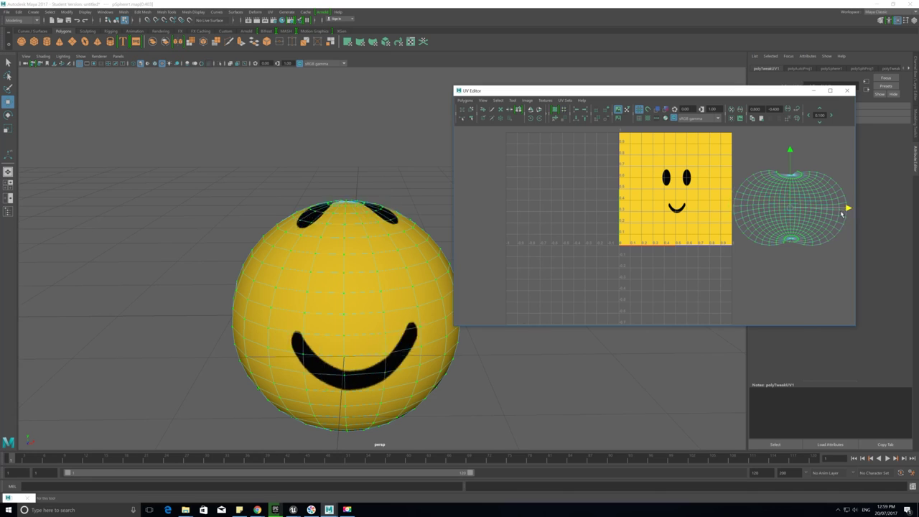
- Move the shell back onto the smiley image, raise it slightly and enlarge it to about twice its size
{"action": "left_click_drag", "start_coordinate": [844, 207], "coordinate": [734, 206]}
{"action": "left_click_drag", "start_coordinate": [679, 148], "coordinate": [674, 147]}
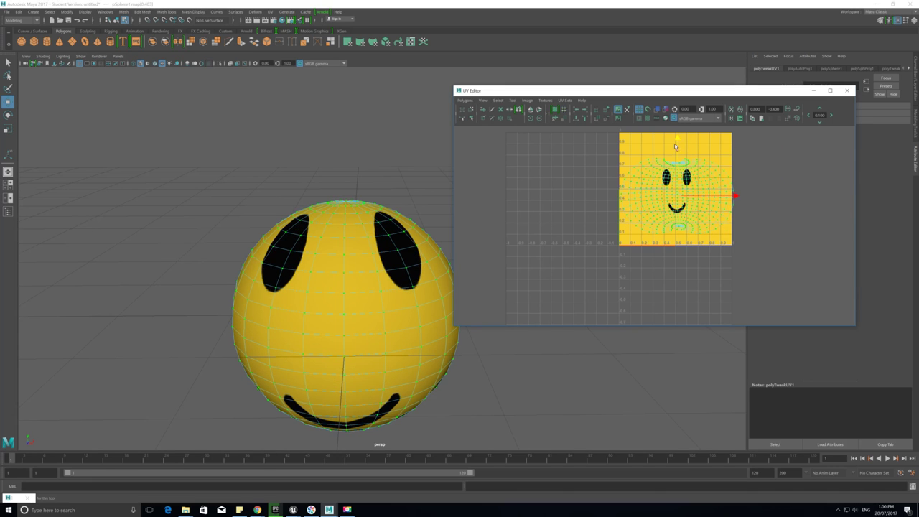
{"action": "left_click_drag", "start_coordinate": [679, 198], "coordinate": [732, 208]}
{"action": "left_click_drag", "start_coordinate": [443, 313], "coordinate": [395, 309], "text": "alt"}
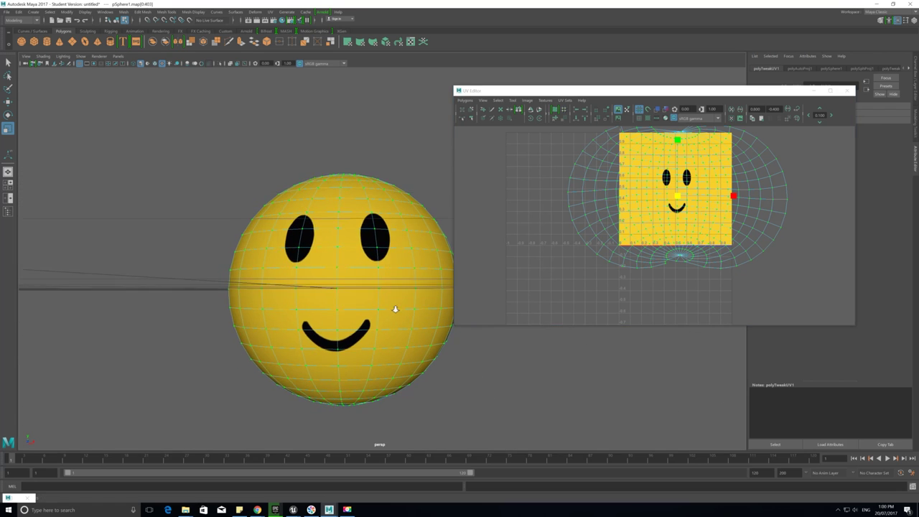
- Scale the UV shell far beyond the image to repeat the face across the sphere, and shrink it back to show a single face
{"action": "scroll", "coordinate": [395, 309], "scroll_direction": "down", "scroll_amount": 3}
{"action": "left_click_drag", "start_coordinate": [673, 199], "coordinate": [893, 214]}
{"action": "scroll", "coordinate": [661, 222], "scroll_direction": "down", "scroll_amount": 3}
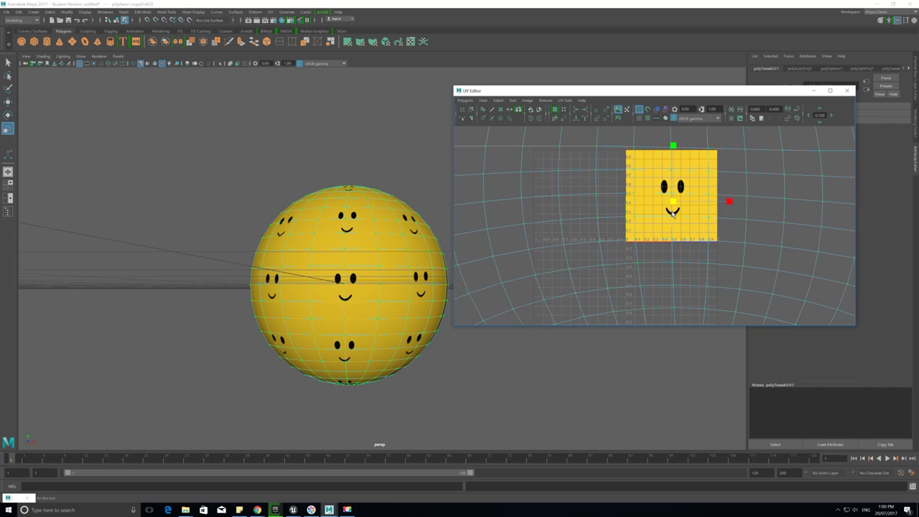
{"action": "left_click_drag", "start_coordinate": [668, 210], "coordinate": [629, 206]}
{"action": "left_click_drag", "start_coordinate": [320, 258], "coordinate": [309, 289], "text": "alt"}
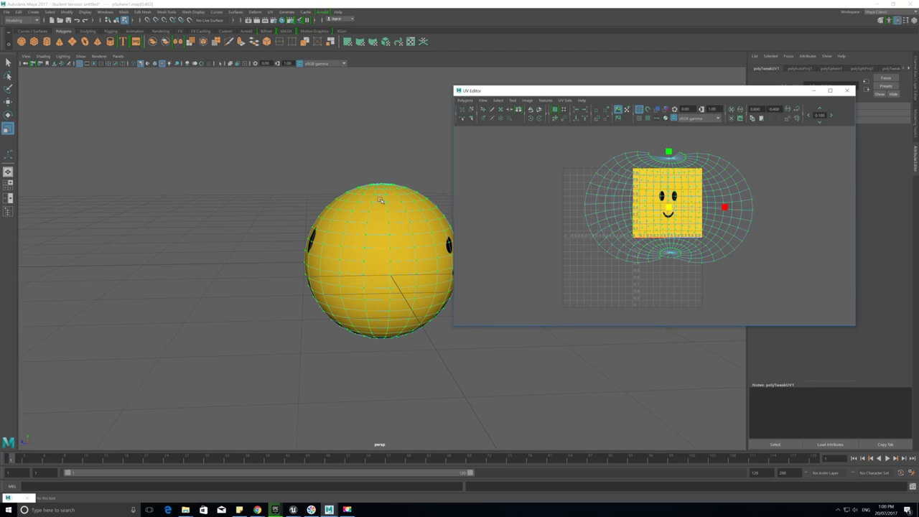
- Switch the sphere to face selection, select its back half from a side view and delete those faces
{"action": "left_click_drag", "start_coordinate": [380, 201], "coordinate": [361, 161], "text": "alt"}
{"action": "right_click", "coordinate": [363, 159]}
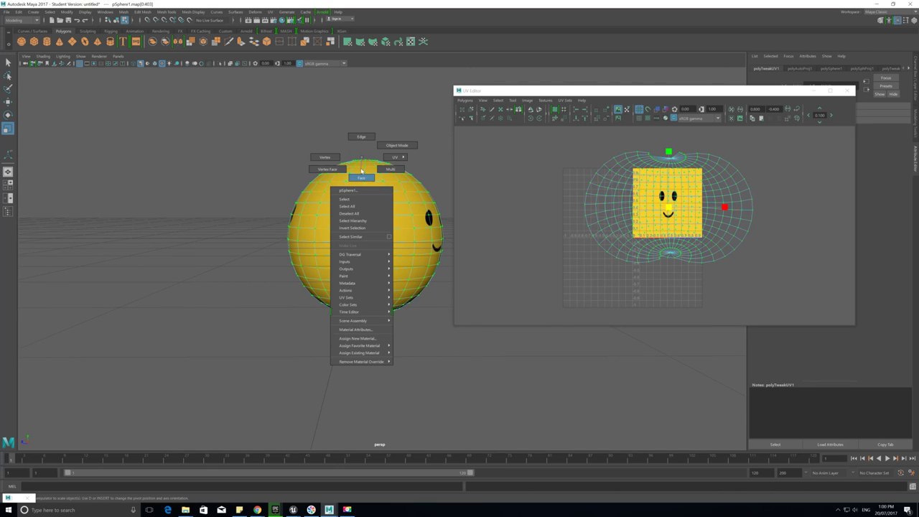
{"action": "right_click_drag", "start_coordinate": [361, 171], "coordinate": [361, 177]}
{"action": "left_click_drag", "start_coordinate": [350, 173], "coordinate": [334, 179], "text": "alt"}
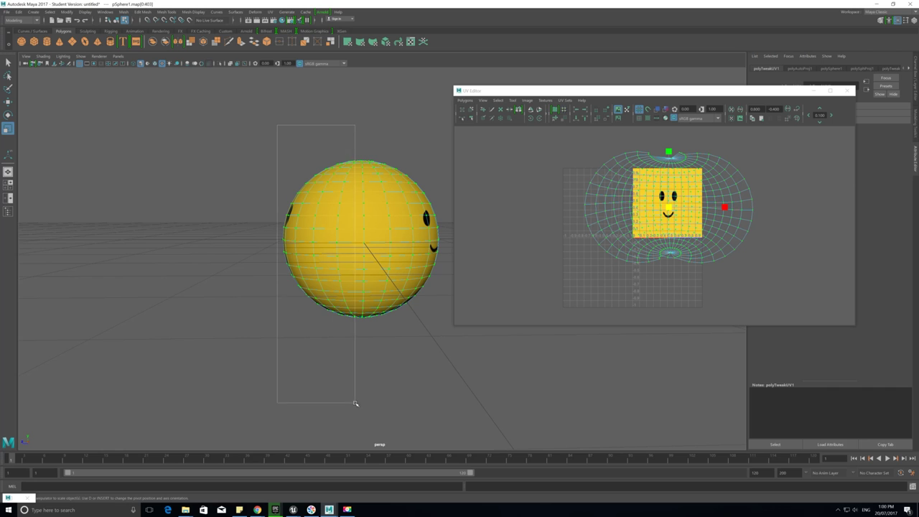
{"action": "left_click_drag", "start_coordinate": [355, 403], "coordinate": [354, 403]}
{"action": "left_click_drag", "start_coordinate": [396, 375], "coordinate": [371, 369], "text": "alt"}
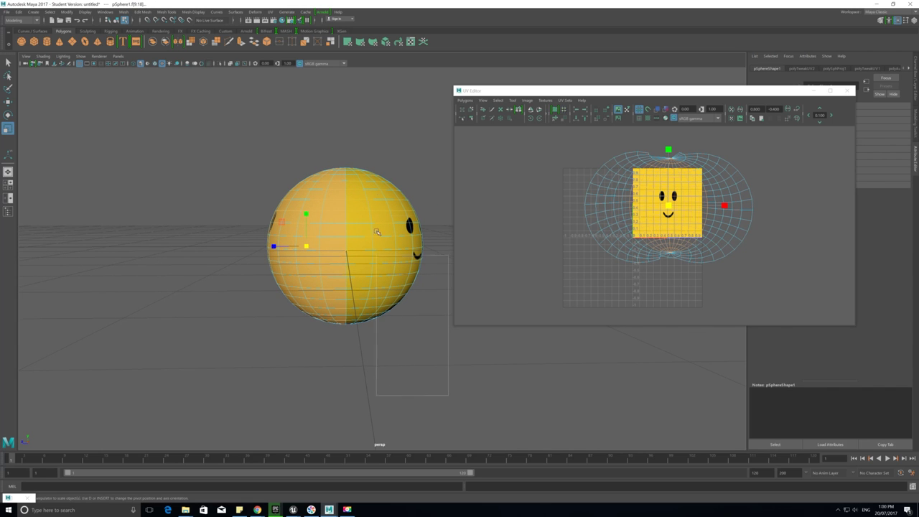
{"action": "left_click_drag", "start_coordinate": [447, 395], "coordinate": [342, 193]}
{"action": "key", "text": "Delete"}
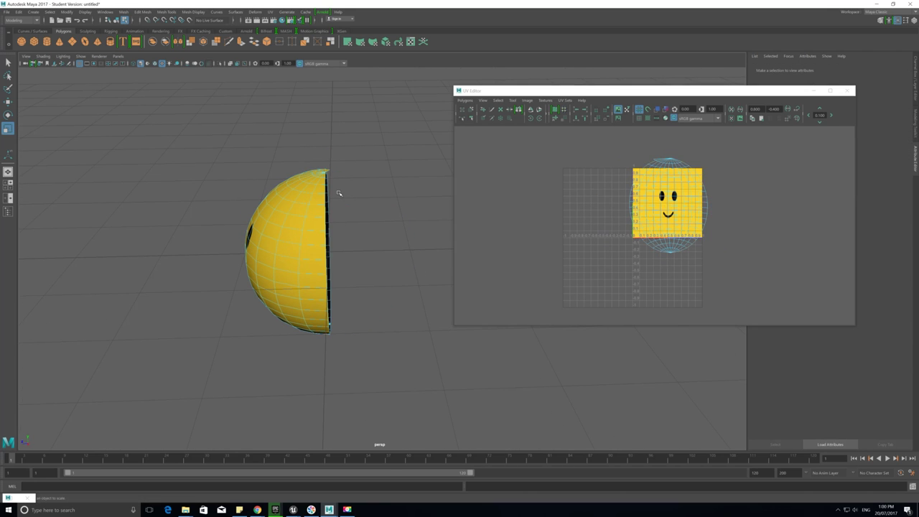
- Delete the stray faces left at the upper rim of the half sphere
{"action": "left_click_drag", "start_coordinate": [305, 164], "coordinate": [330, 173], "text": "alt"}
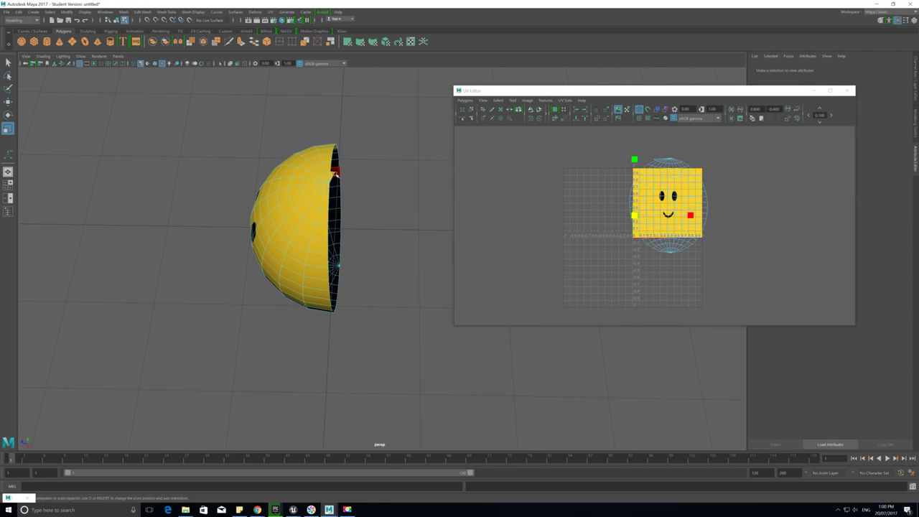
{"action": "left_click", "coordinate": [336, 173]}
{"action": "key", "text": "Delete"}
{"action": "left_click", "coordinate": [332, 174]}
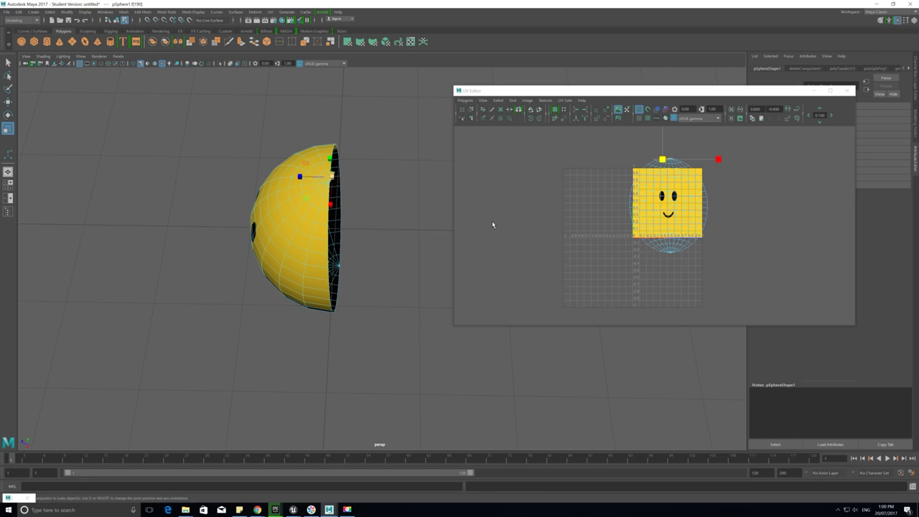
{"action": "left_click", "coordinate": [492, 225]}
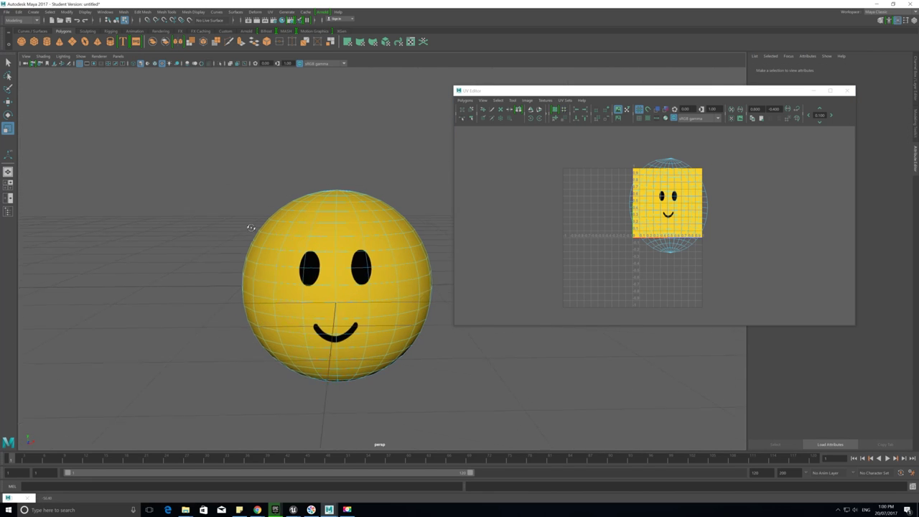
- Return the half sphere to object mode and apply a planar mapping from the Z axis, fitted to the bounding box with image ratio kept
{"action": "right_click_drag", "start_coordinate": [348, 235], "coordinate": [368, 224]}
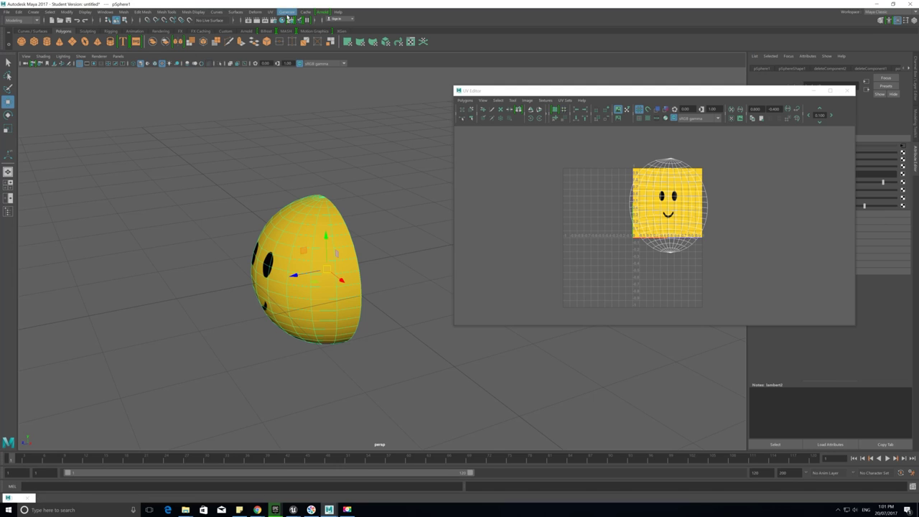
{"action": "left_click", "coordinate": [287, 12]}
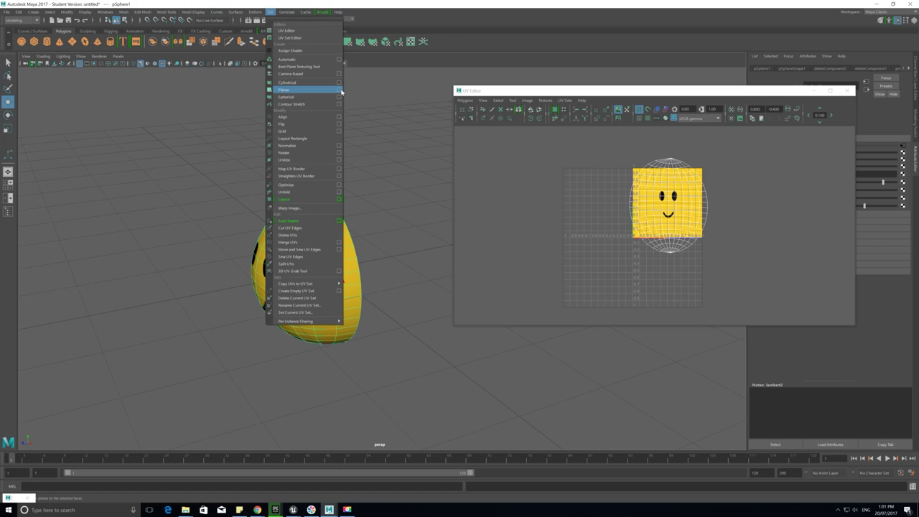
{"action": "left_click", "coordinate": [338, 89]}
{"action": "left_click_drag", "start_coordinate": [820, 208], "coordinate": [534, 208]}
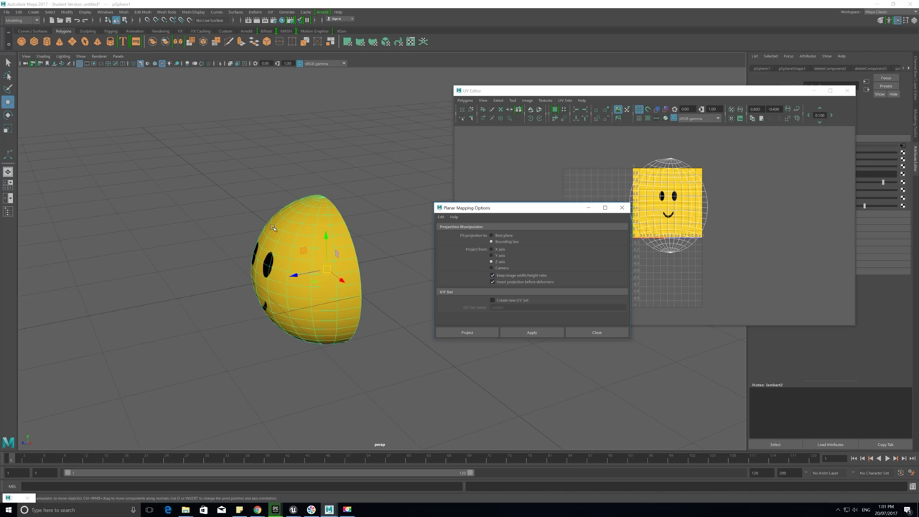
{"action": "left_click_drag", "start_coordinate": [273, 228], "coordinate": [326, 260], "text": "alt"}
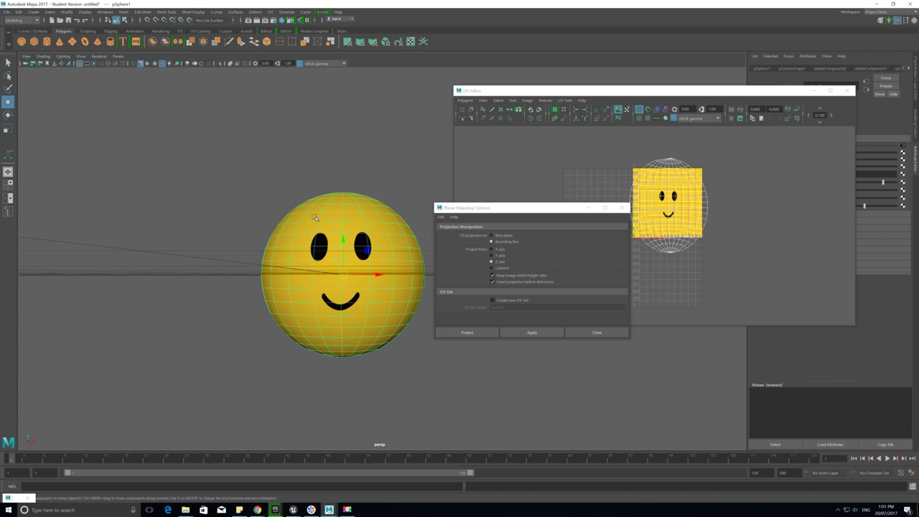
{"action": "left_click_drag", "start_coordinate": [380, 307], "coordinate": [359, 294], "text": "alt"}
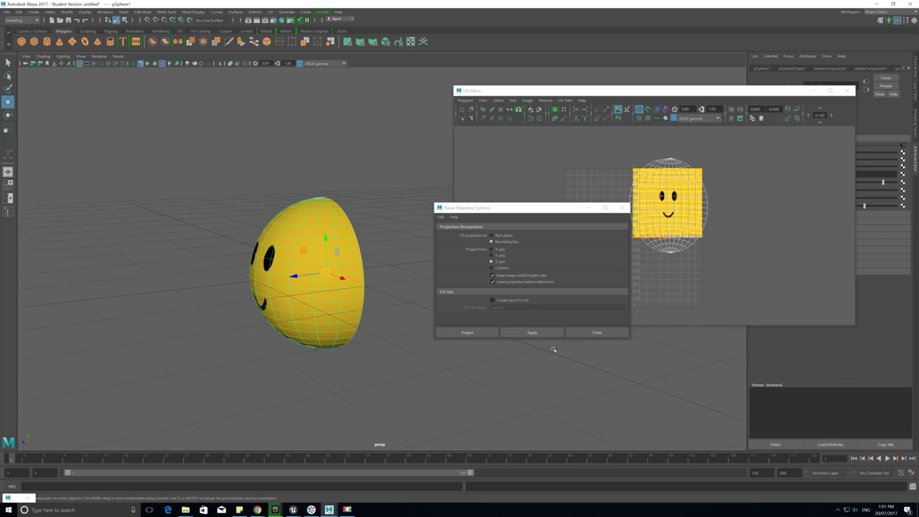
{"action": "left_click", "coordinate": [535, 332]}
- Examine the planar mapping's UV outline over the image and the face on the half sphere from several angles
{"action": "scroll", "coordinate": [706, 242], "scroll_direction": "up", "scroll_amount": 5}
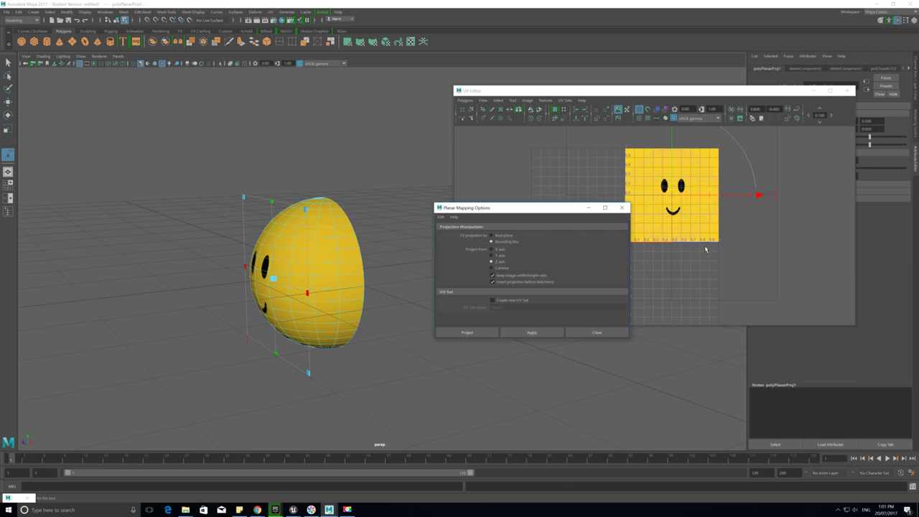
{"action": "left_click_drag", "start_coordinate": [203, 310], "coordinate": [260, 297], "text": "alt"}
{"action": "middle_click_drag", "start_coordinate": [260, 297], "coordinate": [224, 306], "text": "alt"}
{"action": "middle_click_drag", "start_coordinate": [673, 215], "coordinate": [656, 240], "text": "alt"}
{"action": "scroll", "coordinate": [656, 240], "scroll_direction": "up", "scroll_amount": 4}
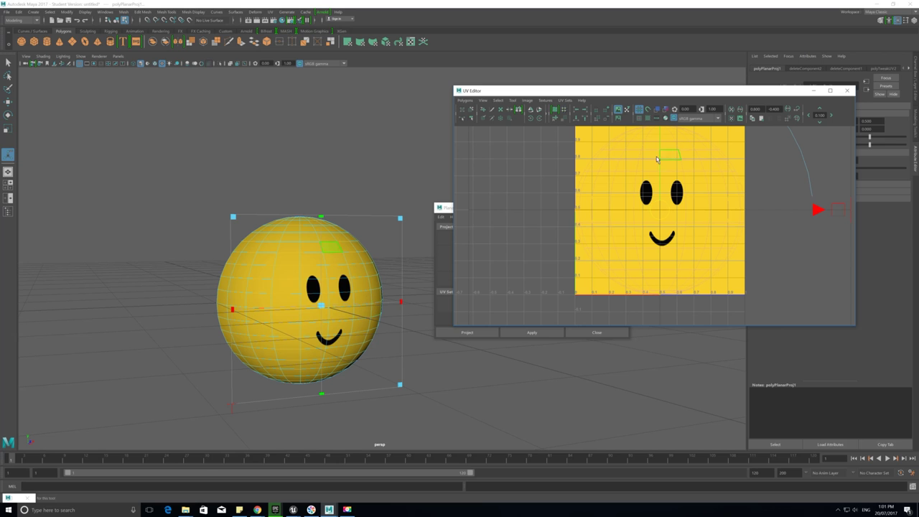
{"action": "left_click_drag", "start_coordinate": [231, 344], "coordinate": [287, 331], "text": "alt"}
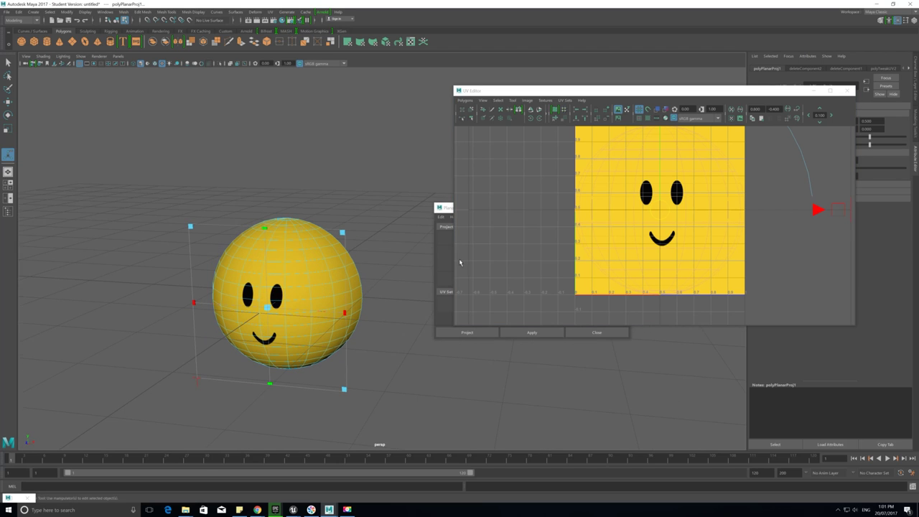
- Select all of the half sphere's planar-mapped UVs in the UV Editor and unfold them
{"action": "scroll", "coordinate": [673, 194], "scroll_direction": "down", "scroll_amount": 3}
{"action": "right_click_drag", "start_coordinate": [673, 194], "coordinate": [695, 192]}
{"action": "left_click_drag", "start_coordinate": [537, 139], "coordinate": [759, 294]}
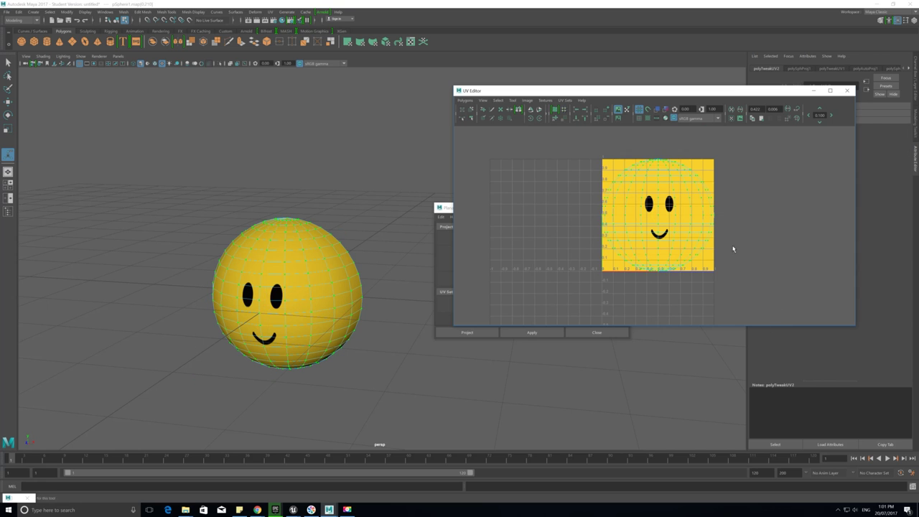
{"action": "left_click_drag", "start_coordinate": [271, 272], "coordinate": [280, 253], "text": "alt"}
{"action": "scroll", "coordinate": [255, 282], "scroll_direction": "up", "scroll_amount": 4}
{"action": "left_click", "coordinate": [547, 100]}
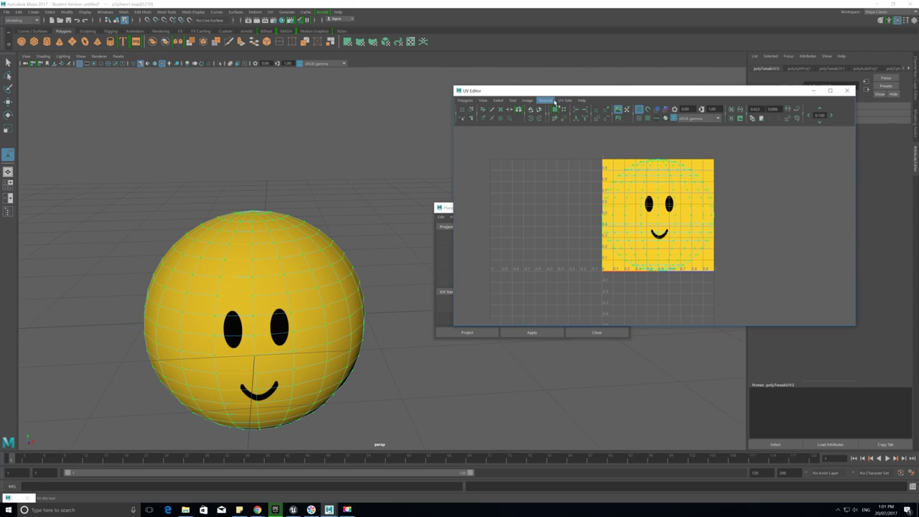
{"action": "left_click", "coordinate": [465, 100]}
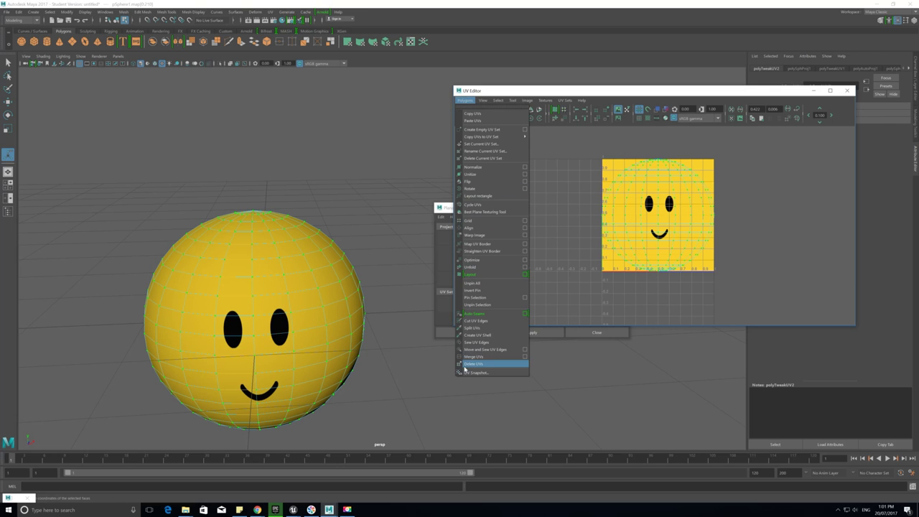
{"action": "left_click", "coordinate": [471, 266]}
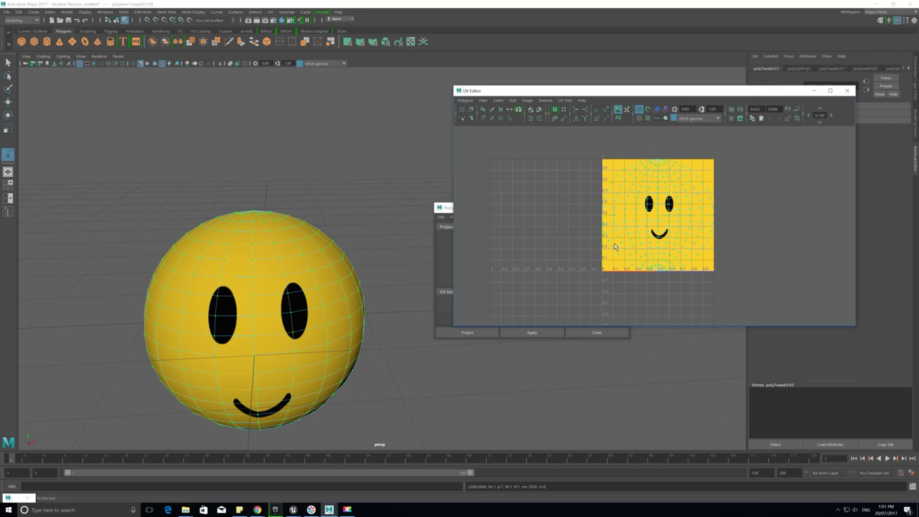
- Examine the unfolded UV layout over the smiley image and compare it with the face on the half sphere
{"action": "scroll", "coordinate": [701, 217], "scroll_direction": "up", "scroll_amount": 1}
{"action": "left_click_drag", "start_coordinate": [246, 342], "coordinate": [271, 328], "text": "alt"}
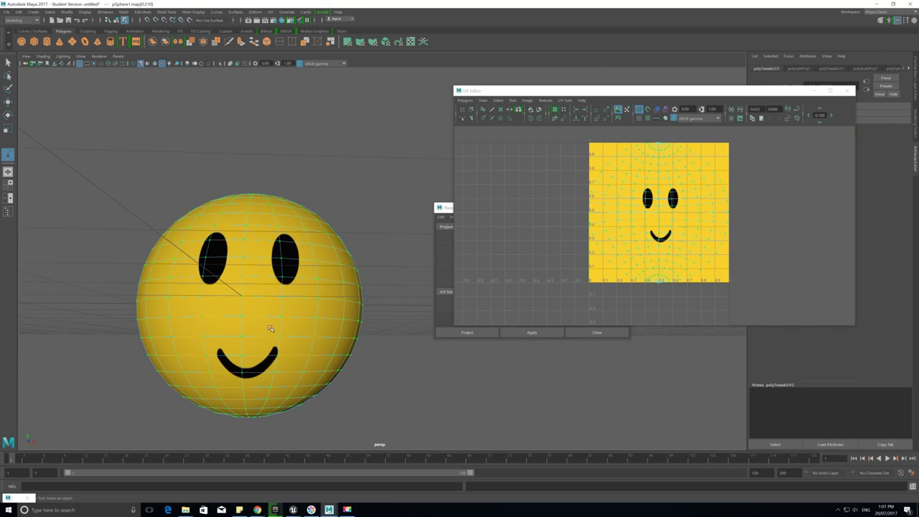
{"action": "right_click_drag", "start_coordinate": [270, 328], "coordinate": [196, 320], "text": "alt"}
{"action": "middle_click_drag", "start_coordinate": [599, 239], "coordinate": [518, 277], "text": "alt"}
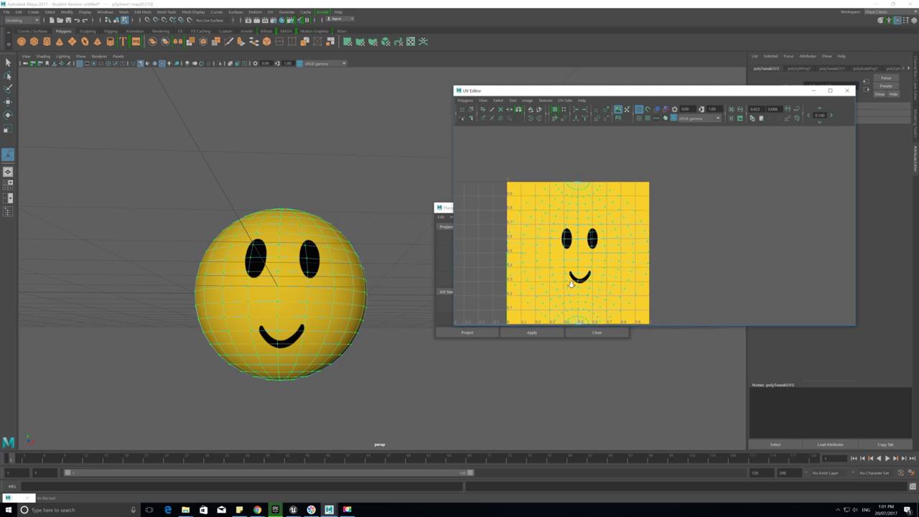
{"action": "right_click_drag", "start_coordinate": [519, 278], "coordinate": [701, 315], "text": "alt"}
{"action": "middle_click_drag", "start_coordinate": [625, 289], "coordinate": [632, 277], "text": "alt"}
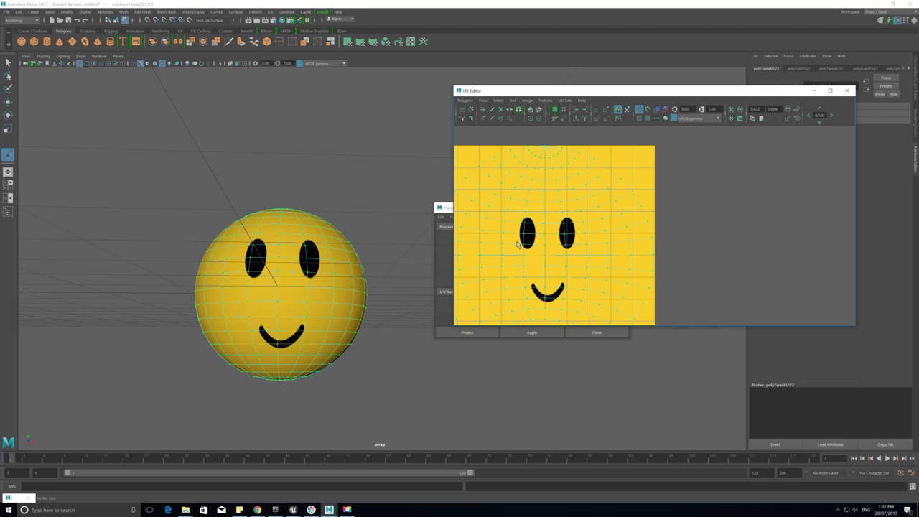
{"action": "scroll", "coordinate": [564, 245], "scroll_direction": "up", "scroll_amount": 4}
{"action": "middle_click_drag", "start_coordinate": [562, 248], "coordinate": [621, 225], "text": "alt"}
- Switch to face selection and select the three stacked faces between the eyes on the half sphere
{"action": "right_click_drag", "start_coordinate": [570, 205], "coordinate": [573, 208]}
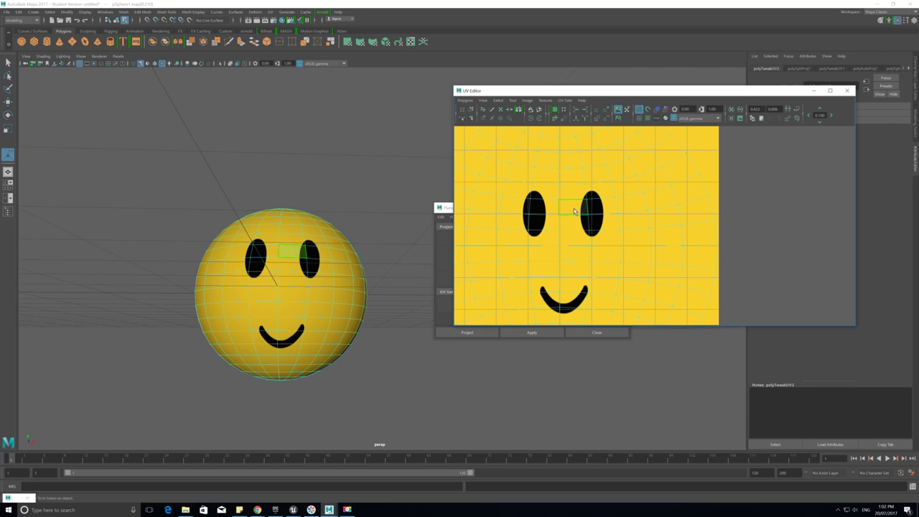
{"action": "left_click", "coordinate": [292, 268], "text": "shift"}
{"action": "left_click", "coordinate": [295, 278], "text": "shift"}
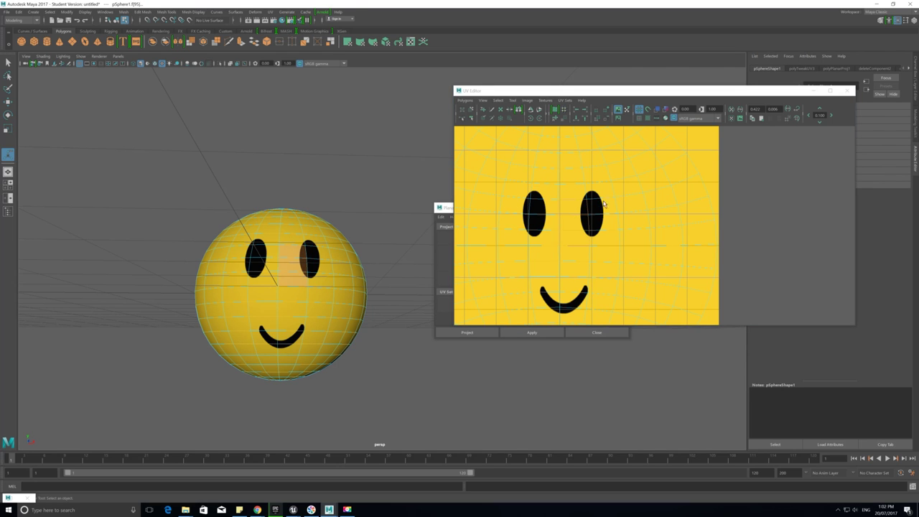
{"action": "scroll", "coordinate": [604, 204], "scroll_direction": "up", "scroll_amount": 5}
{"action": "middle_click_drag", "start_coordinate": [557, 200], "coordinate": [626, 207], "text": "alt"}
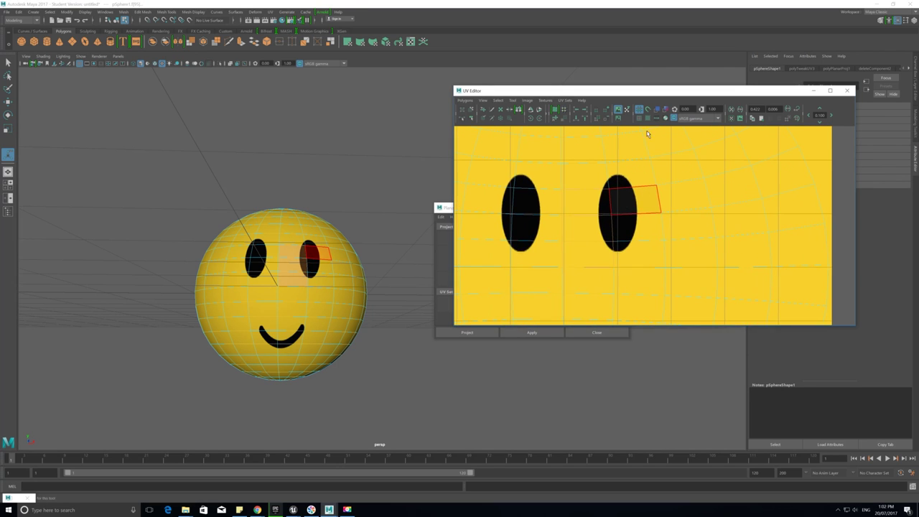
- Hide the image in the UV Editor and show the half sphere untextured to compare the selected faces with their UVs
{"action": "left_click", "coordinate": [617, 109]}
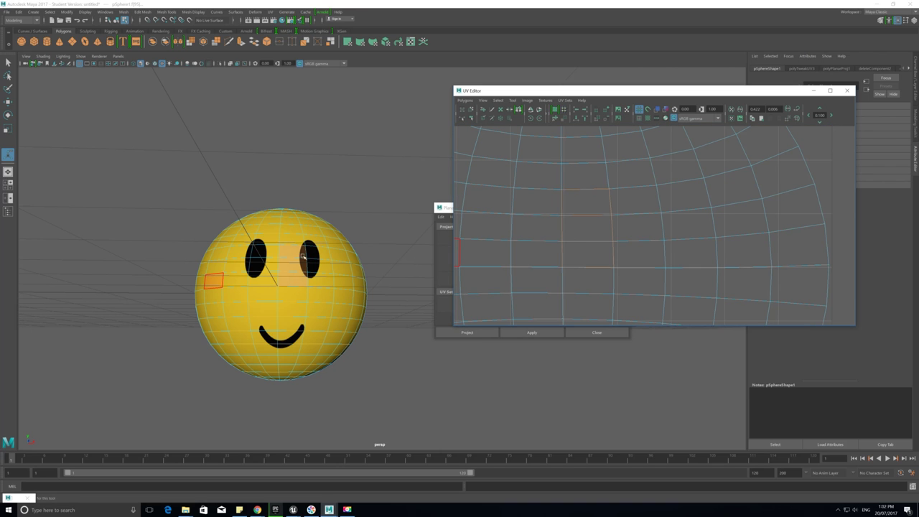
{"action": "scroll", "coordinate": [271, 271], "scroll_direction": "up", "scroll_amount": 4}
{"action": "left_click", "coordinate": [245, 264]}
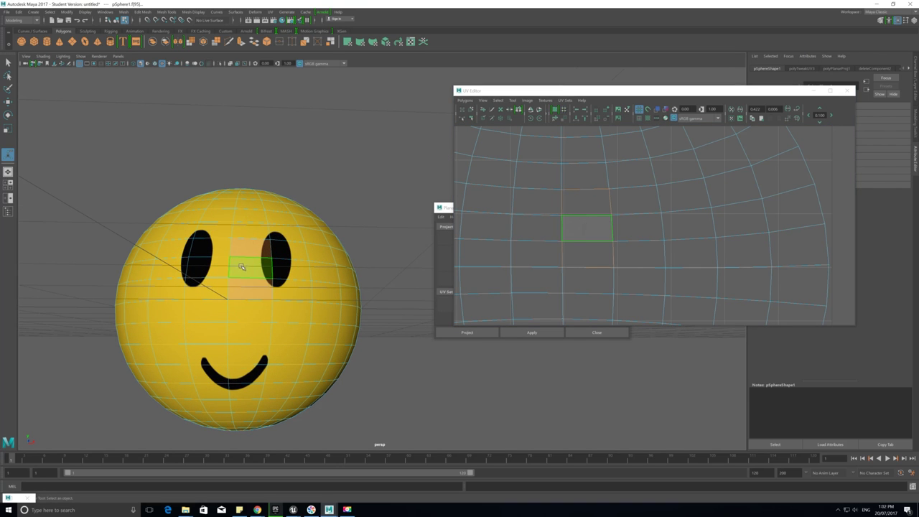
{"action": "key", "text": "5"}
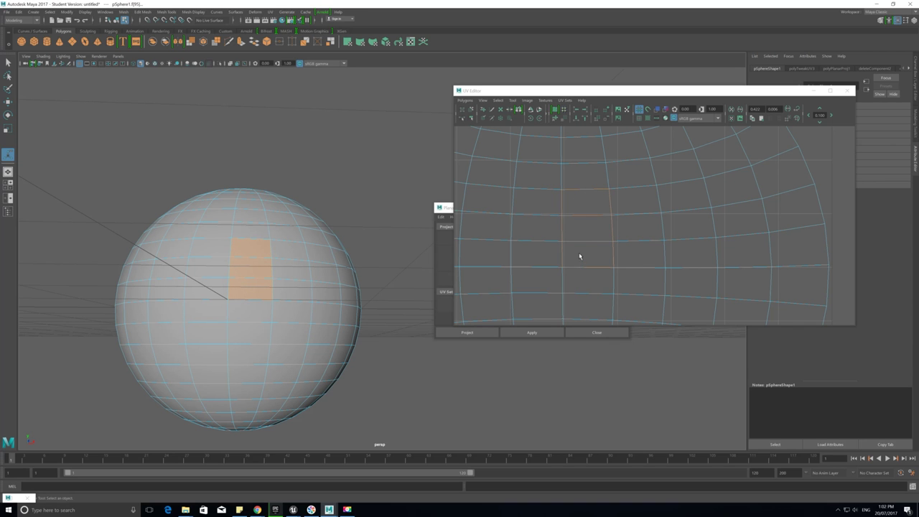
{"action": "scroll", "coordinate": [588, 244], "scroll_direction": "down", "scroll_amount": 6}
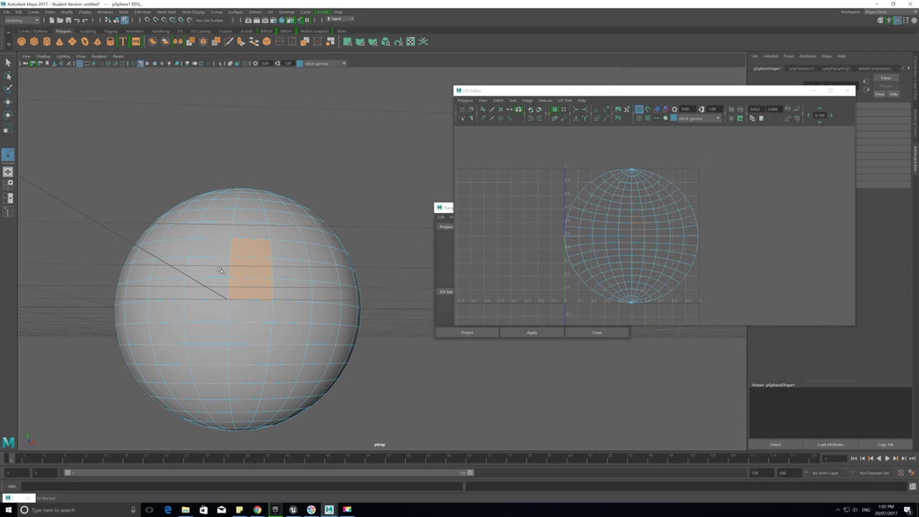
{"action": "left_click_drag", "start_coordinate": [231, 178], "coordinate": [292, 213], "text": "alt"}
- Return the half sphere to object mode and restore its textured display
{"action": "right_click_drag", "start_coordinate": [299, 213], "coordinate": [333, 201]}
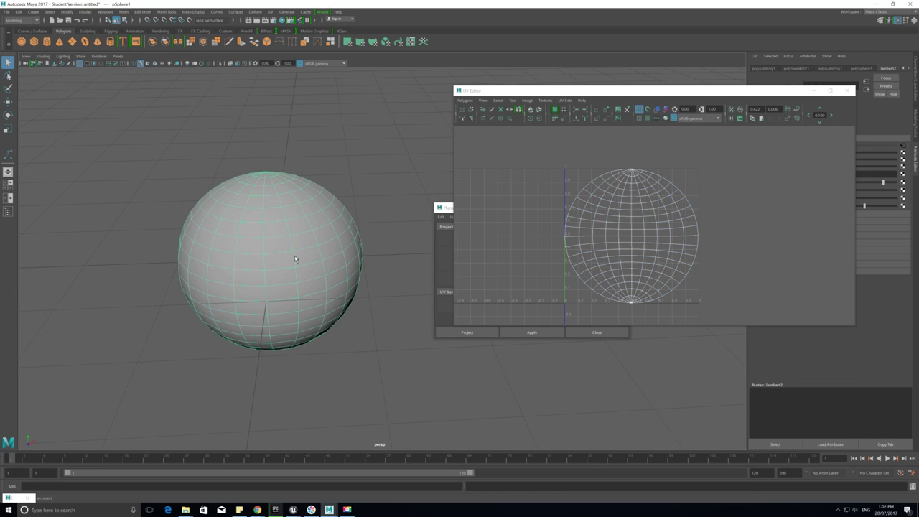
{"action": "key", "text": "6"}
{"action": "left_click_drag", "start_coordinate": [330, 295], "coordinate": [330, 272], "text": "alt"}
{"action": "scroll", "coordinate": [328, 265], "scroll_direction": "down", "scroll_amount": 3}
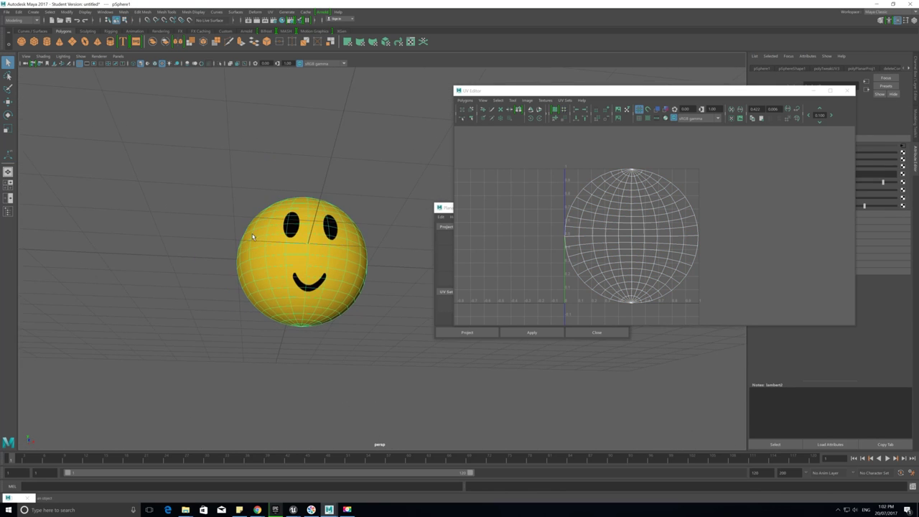
- Examine the textured half sphere from the side and around its open back edge
{"action": "left_click_drag", "start_coordinate": [322, 205], "coordinate": [305, 222], "text": "alt"}
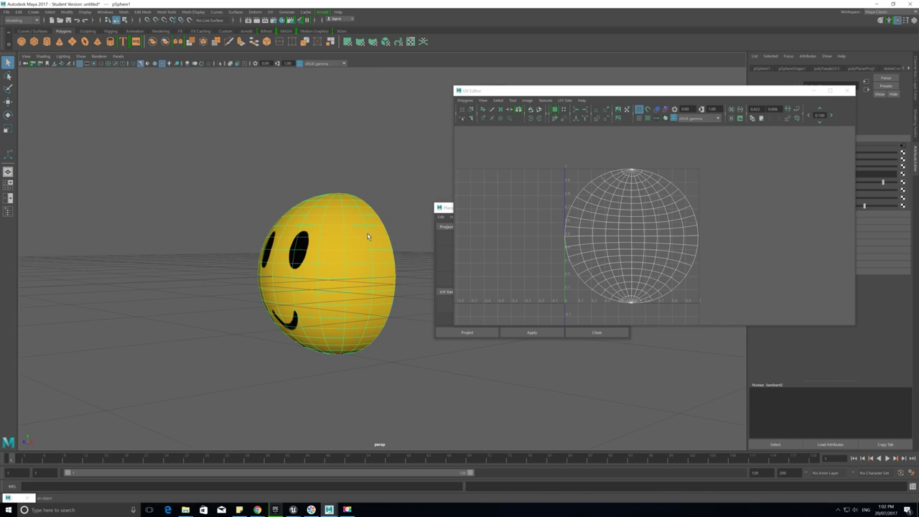
{"action": "mouse_move", "coordinate": [368, 235]}
{"action": "left_mouse_down", "text": "alt"}
{"action": "mouse_move", "coordinate": [389, 235]}
{"action": "mouse_move", "coordinate": [360, 232]}
{"action": "left_mouse_up", "text": "alt"}
{"action": "right_click_drag", "start_coordinate": [358, 227], "coordinate": [364, 223]}
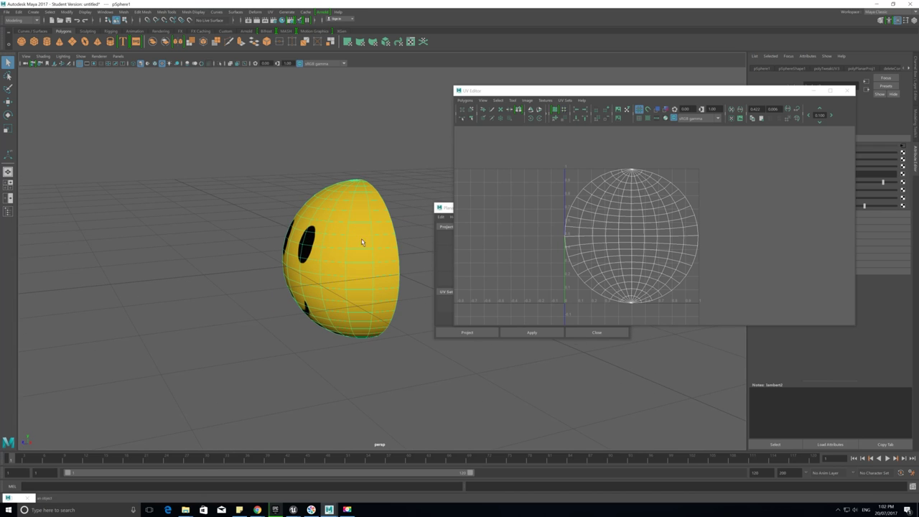
{"action": "middle_click_drag", "start_coordinate": [370, 234], "coordinate": [290, 274], "text": "alt"}
{"action": "key", "text": "w"}
{"action": "left_click_drag", "start_coordinate": [232, 288], "coordinate": [234, 256], "text": "alt"}
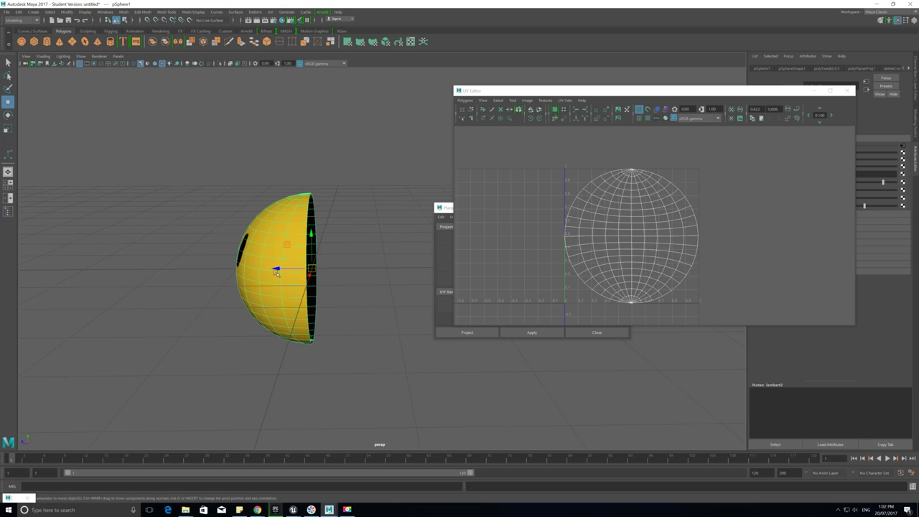
{"action": "left_click_drag", "start_coordinate": [283, 286], "coordinate": [307, 231], "text": "alt"}
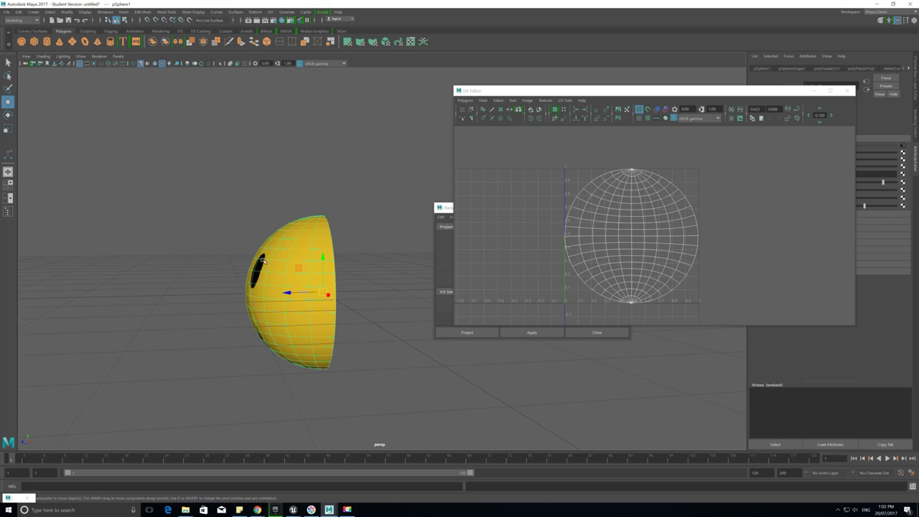
{"action": "left_click_drag", "start_coordinate": [263, 261], "coordinate": [288, 237], "text": "alt"}
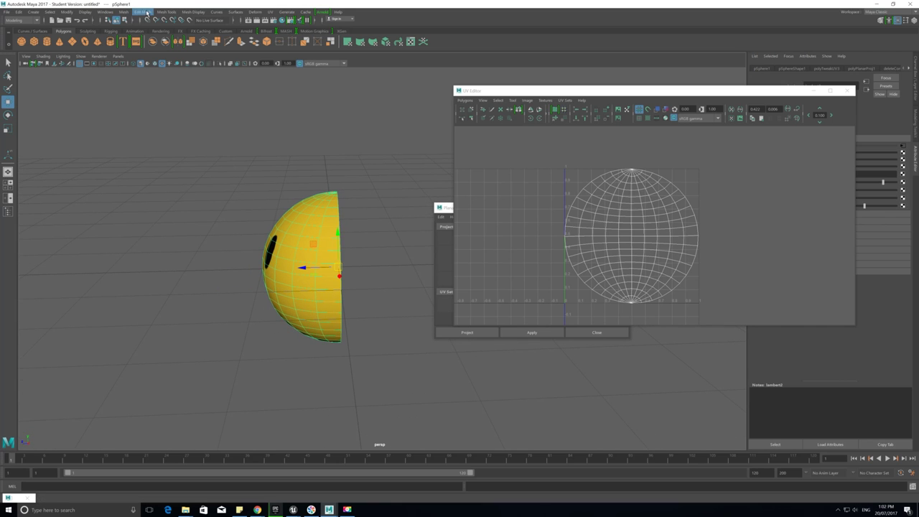
- Minimize the UV Editor, close the planar mapping options and shrink the main window slightly to clear the view of the half sphere
{"action": "left_click", "coordinate": [147, 12]}
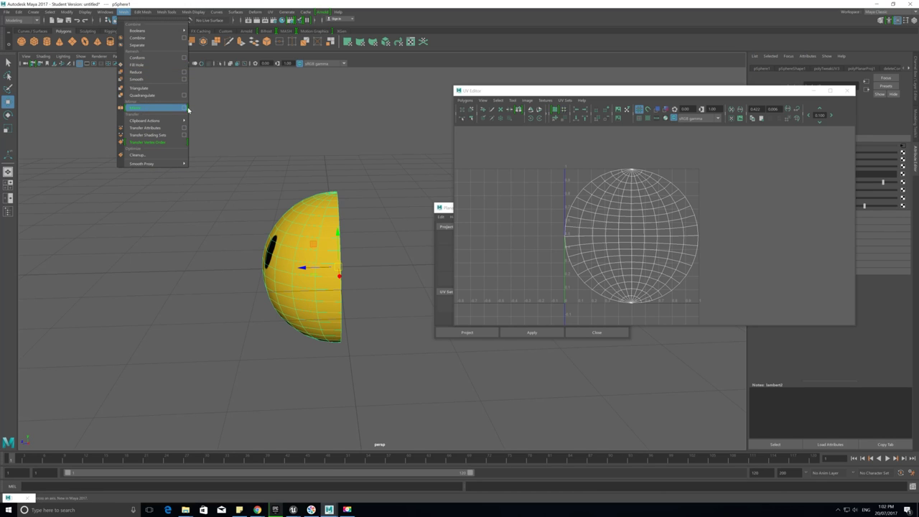
{"action": "left_click", "coordinate": [262, 149]}
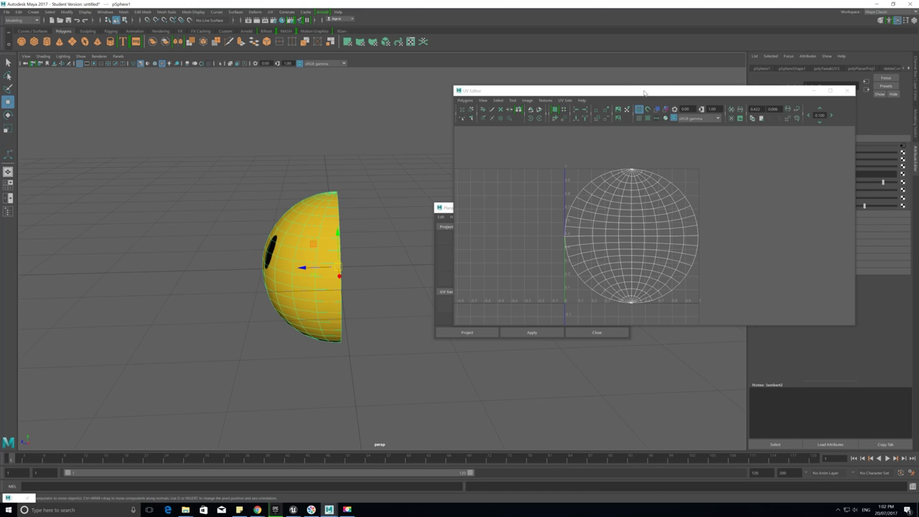
{"action": "left_click_drag", "start_coordinate": [643, 92], "coordinate": [638, 135]}
{"action": "left_click", "coordinate": [809, 135]}
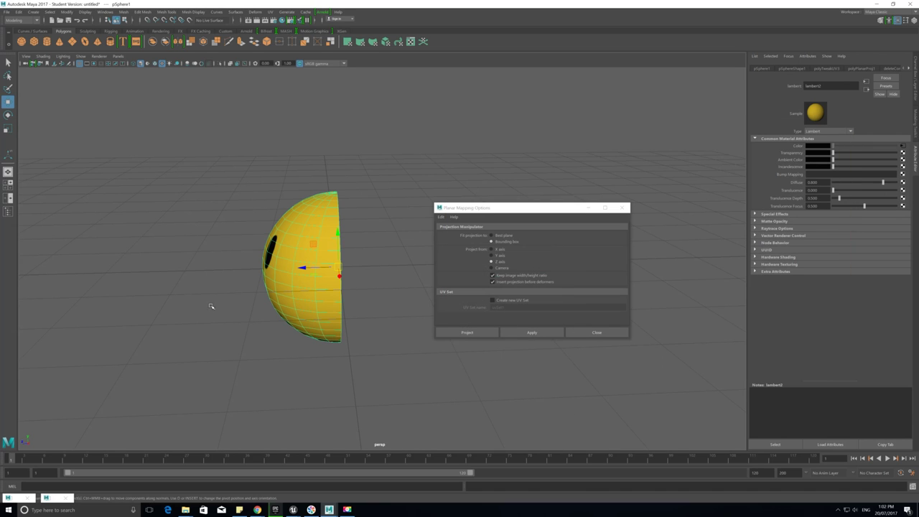
{"action": "scroll", "coordinate": [365, 215], "scroll_direction": "up", "scroll_amount": 3}
{"action": "left_click_drag", "start_coordinate": [365, 206], "coordinate": [521, 279], "text": "alt"}
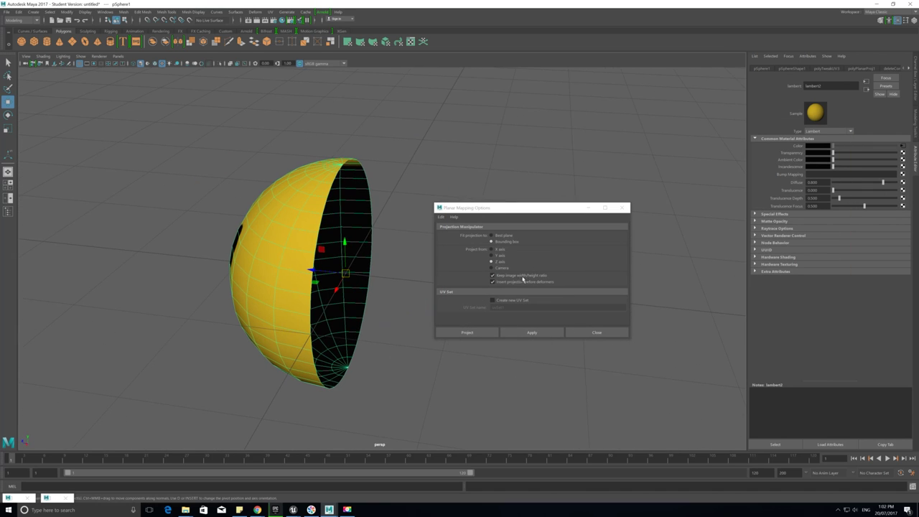
{"action": "left_click", "coordinate": [611, 333]}
{"action": "double_click", "coordinate": [134, 7]}
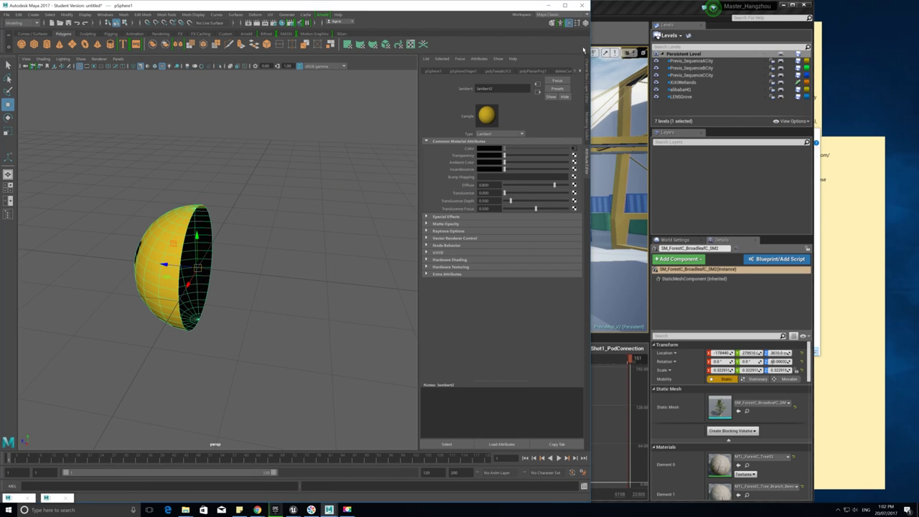
{"action": "double_click", "coordinate": [554, 9]}
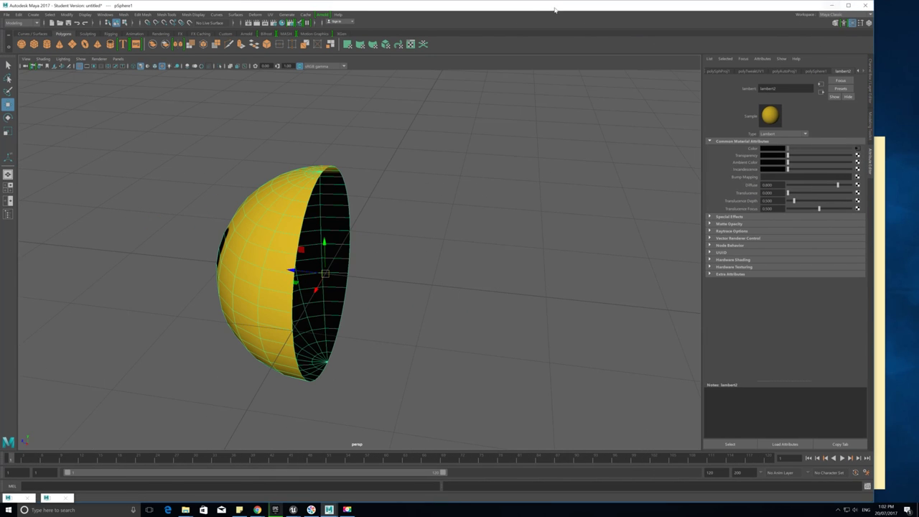
- Mirror the half sphere across the world Z axis, combined with the original and with border vertices merged, and view the full sphere
{"action": "left_click", "coordinate": [124, 14]}
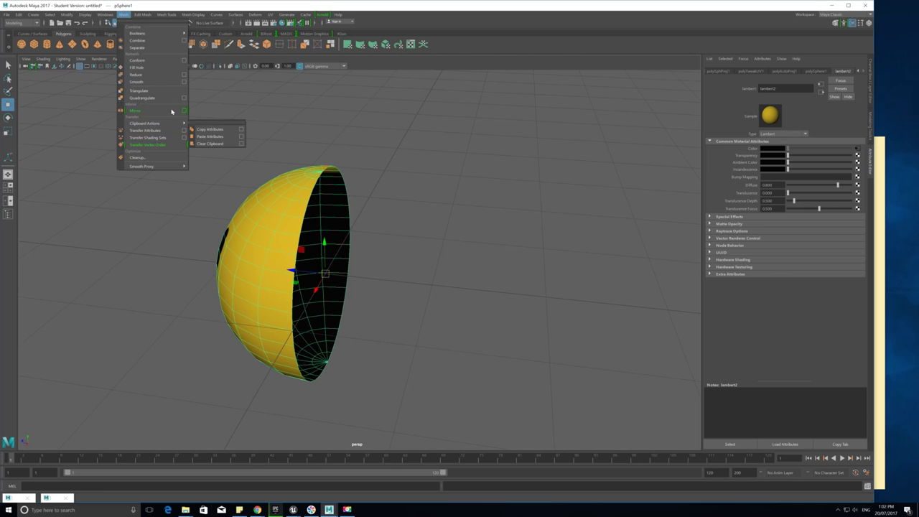
{"action": "left_click", "coordinate": [185, 110]}
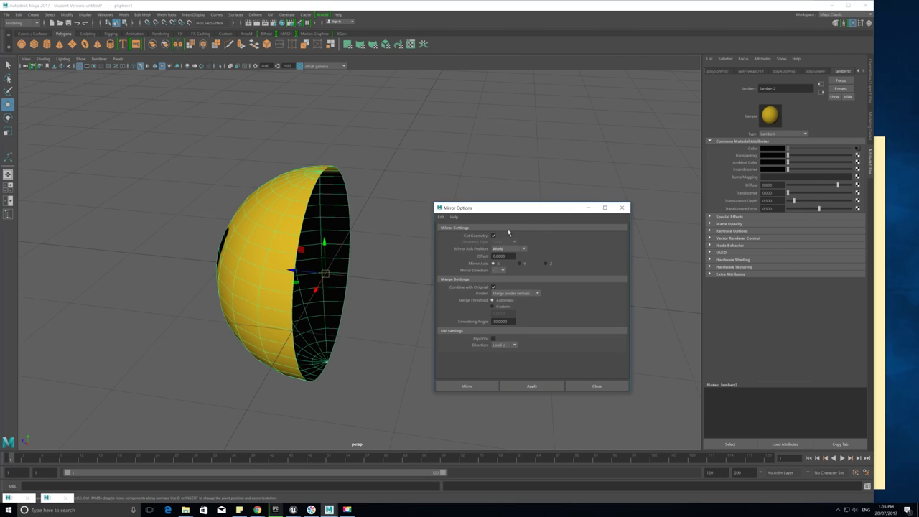
{"action": "left_click_drag", "start_coordinate": [256, 304], "coordinate": [270, 307], "text": "alt"}
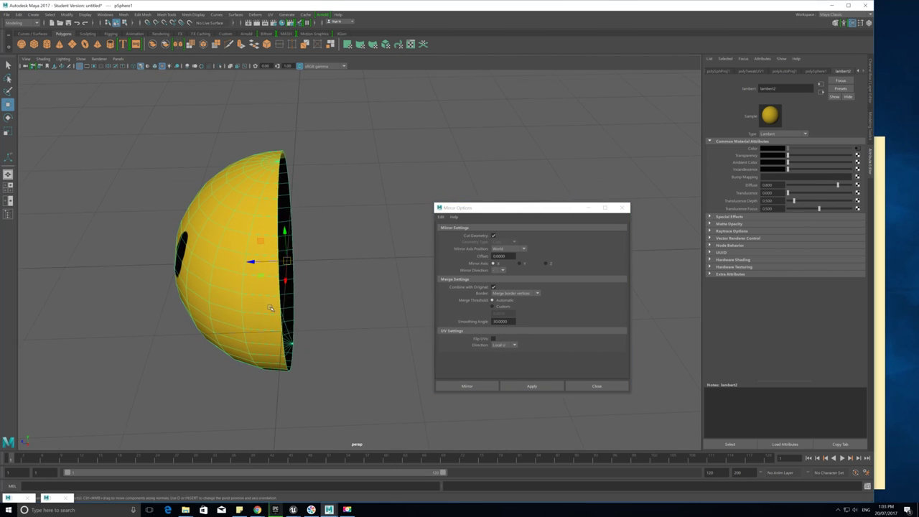
{"action": "middle_click_drag", "start_coordinate": [268, 270], "coordinate": [305, 281], "text": "alt"}
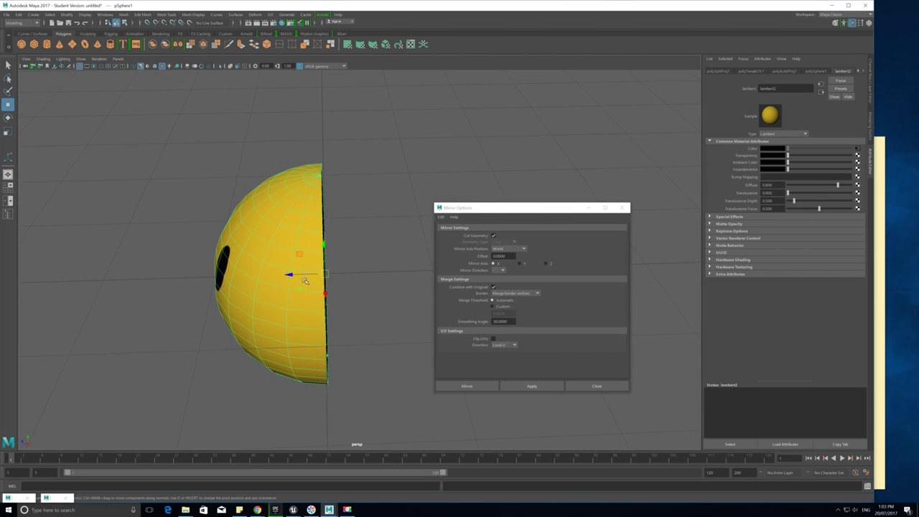
{"action": "left_click", "coordinate": [544, 264]}
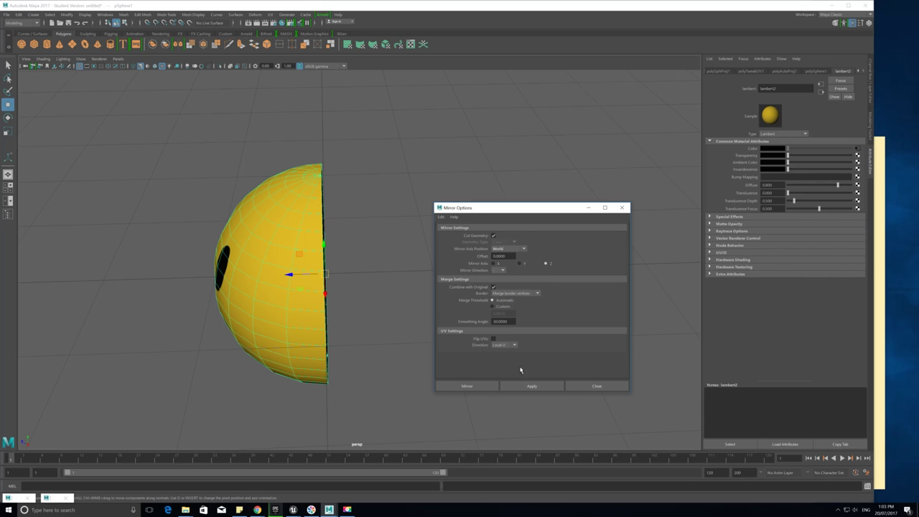
{"action": "left_click", "coordinate": [466, 386]}
{"action": "left_click_drag", "start_coordinate": [418, 377], "coordinate": [373, 367], "text": "alt"}
{"action": "middle_click_drag", "start_coordinate": [501, 372], "coordinate": [411, 335], "text": "alt"}
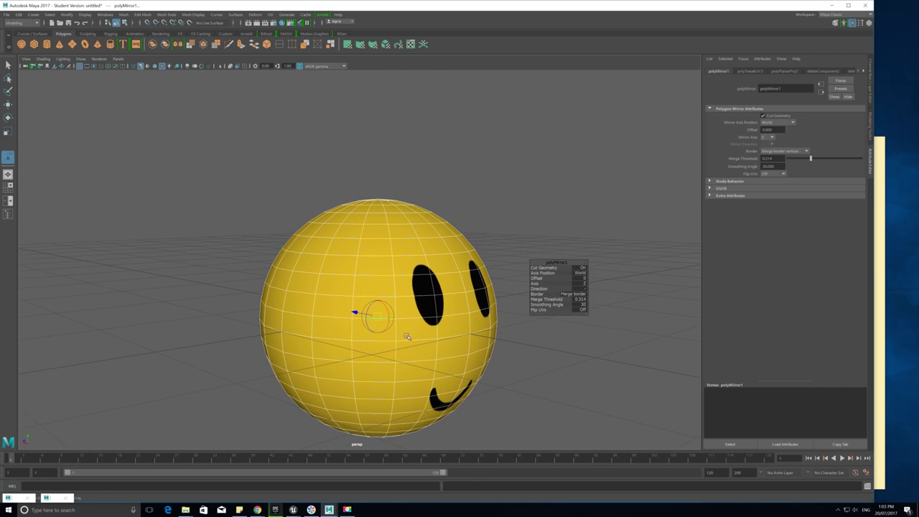
- Activate the Move tool on the mirrored sphere and open the UV Editor to inspect its UV layout
{"action": "key", "text": "w"}
{"action": "scroll", "coordinate": [420, 336], "scroll_direction": "down", "scroll_amount": 3}
{"action": "mouse_move", "coordinate": [434, 332]}
{"action": "left_mouse_down", "text": "alt"}
{"action": "mouse_move", "coordinate": [423, 328]}
{"action": "mouse_move", "coordinate": [498, 323]}
{"action": "mouse_move", "coordinate": [445, 328]}
{"action": "left_mouse_up", "text": "alt"}
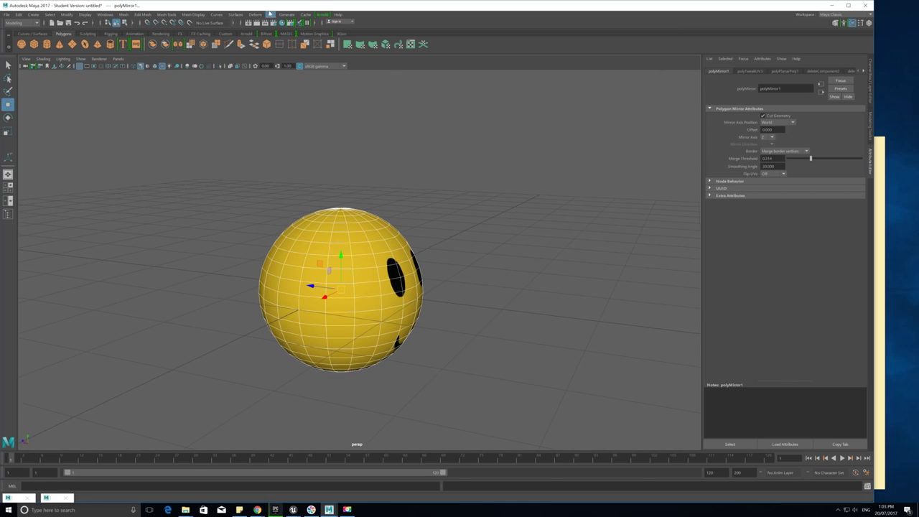
{"action": "left_click", "coordinate": [270, 14]}
{"action": "left_click", "coordinate": [294, 33]}
{"action": "scroll", "coordinate": [622, 260], "scroll_direction": "up", "scroll_amount": 1}
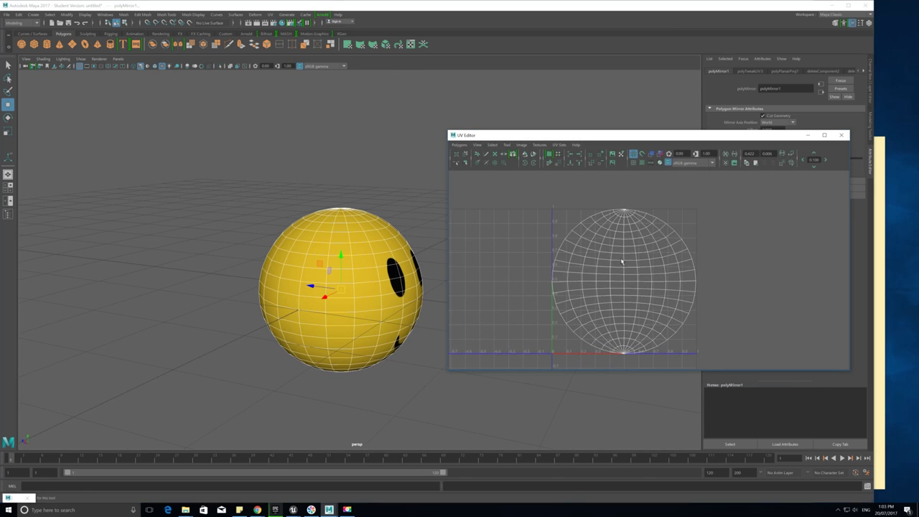
- Select overlapping faces near the middle of the circular UV layout and inspect where they lie on the mirrored sphere
{"action": "scroll", "coordinate": [614, 274], "scroll_direction": "down", "scroll_amount": 2}
{"action": "scroll", "coordinate": [608, 257], "scroll_direction": "up", "scroll_amount": 1}
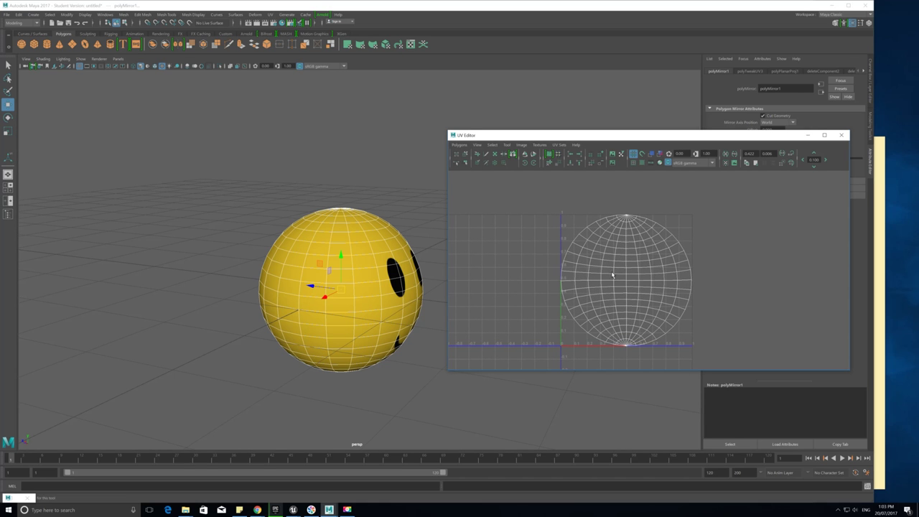
{"action": "right_click_drag", "start_coordinate": [614, 274], "coordinate": [626, 276]}
{"action": "left_click", "coordinate": [627, 277]}
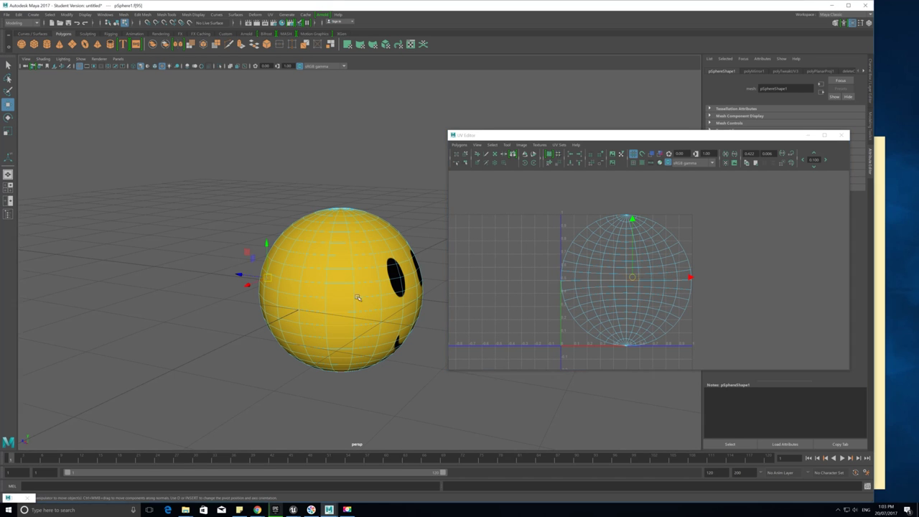
{"action": "left_click_drag", "start_coordinate": [357, 297], "coordinate": [438, 289], "text": "alt"}
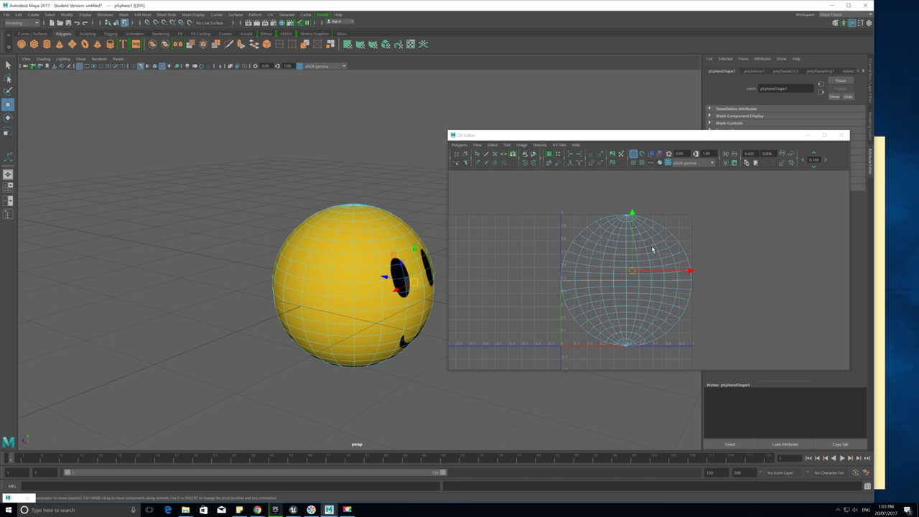
{"action": "left_click_drag", "start_coordinate": [396, 301], "coordinate": [358, 313], "text": "alt"}
{"action": "middle_click_drag", "start_coordinate": [401, 305], "coordinate": [315, 305], "text": "alt"}
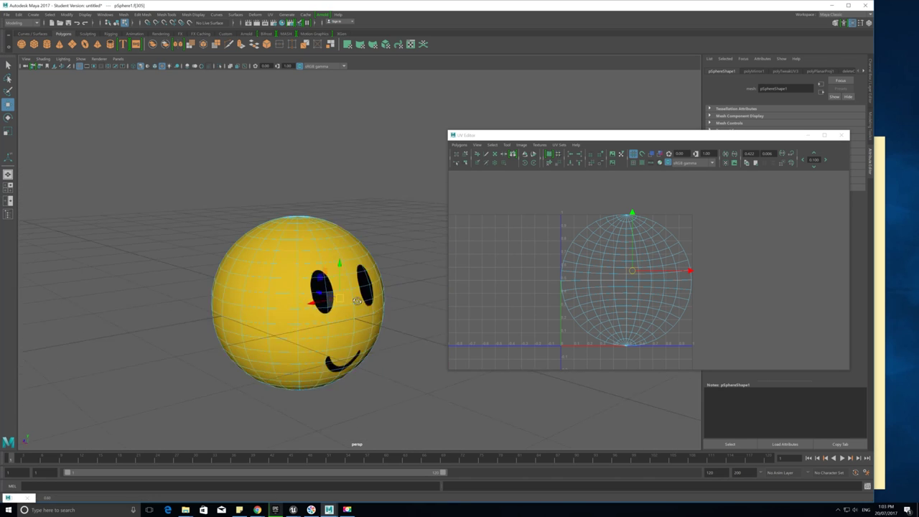
{"action": "scroll", "coordinate": [359, 302], "scroll_direction": "up", "scroll_amount": 2}
{"action": "left_click_drag", "start_coordinate": [442, 293], "coordinate": [295, 300], "text": "alt"}
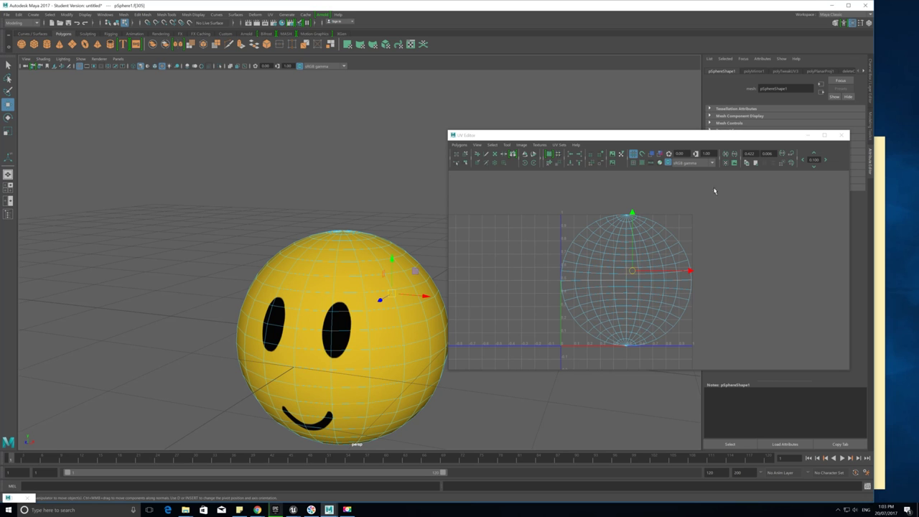
- Return the sphere from face selection to object mode and view the smiley from above and straight from the front
{"action": "left_click_drag", "start_coordinate": [361, 314], "coordinate": [323, 244], "text": "alt"}
{"action": "left_click_drag", "start_coordinate": [304, 278], "coordinate": [379, 210], "text": "alt"}
{"action": "right_click_drag", "start_coordinate": [376, 207], "coordinate": [411, 195]}
{"action": "left_click_drag", "start_coordinate": [388, 298], "coordinate": [357, 276], "text": "alt"}
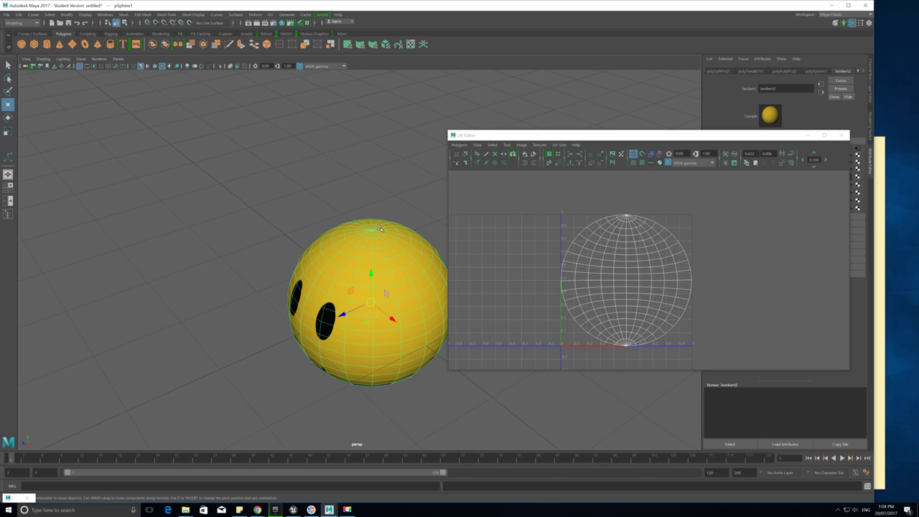
{"action": "left_click_drag", "start_coordinate": [446, 311], "coordinate": [310, 269], "text": "alt"}
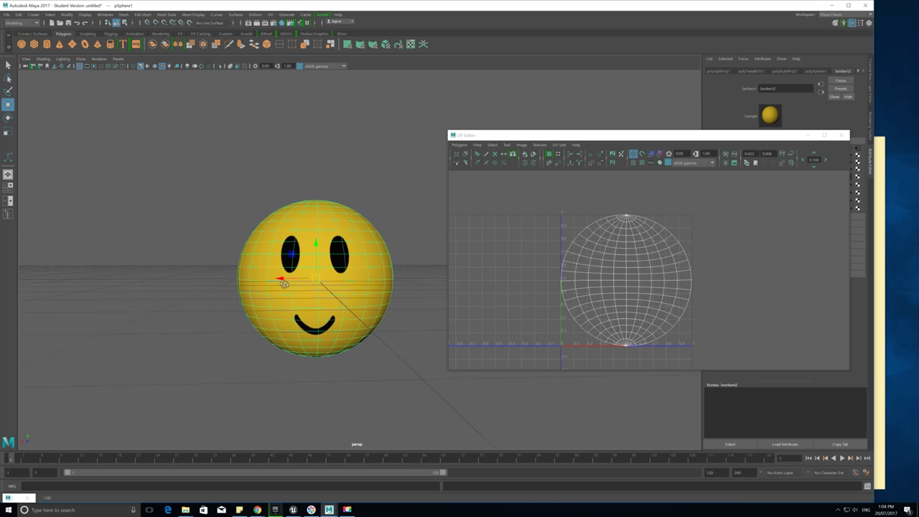
{"action": "left_click", "coordinate": [347, 509]}
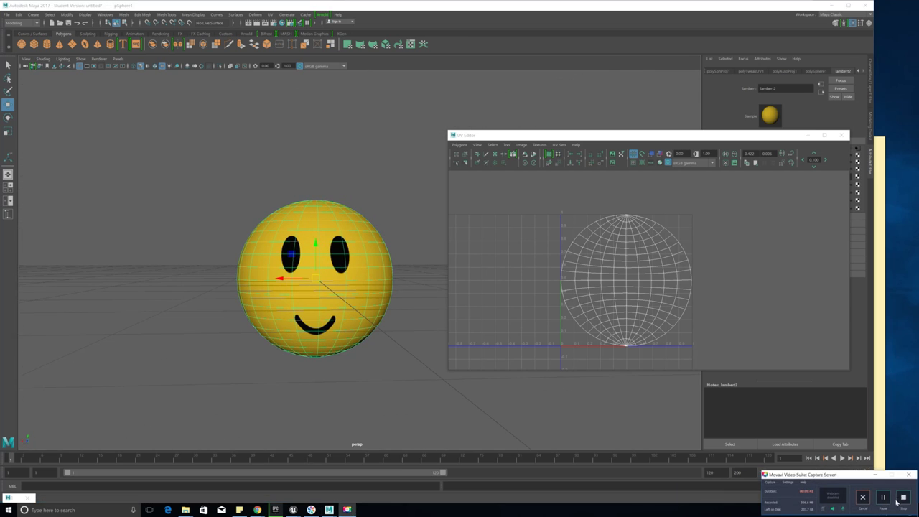